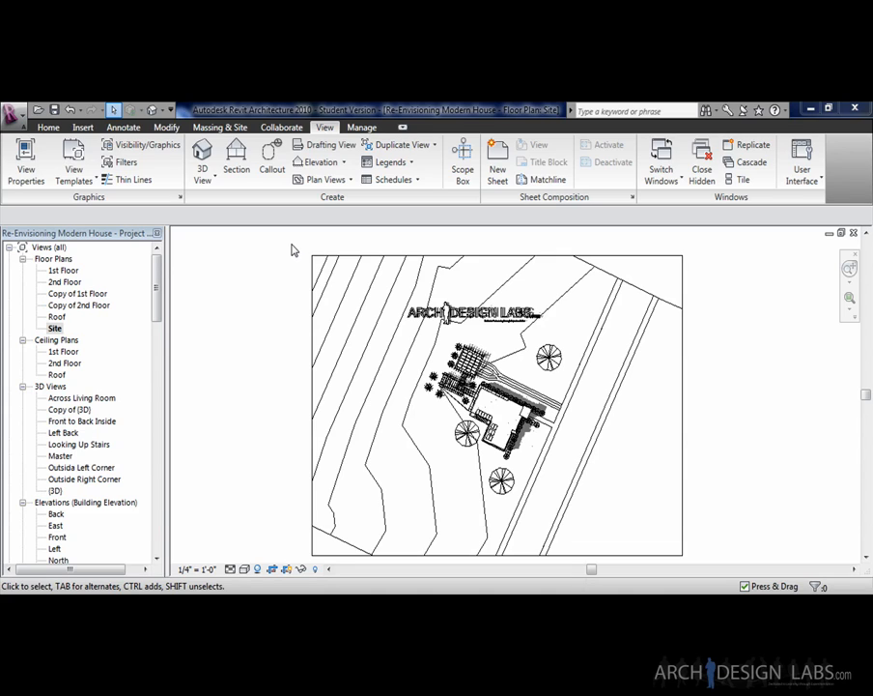
- Draw a building section line across the house in the site plan, parallel to the road, and adjust its far clip extent
click(235, 156)
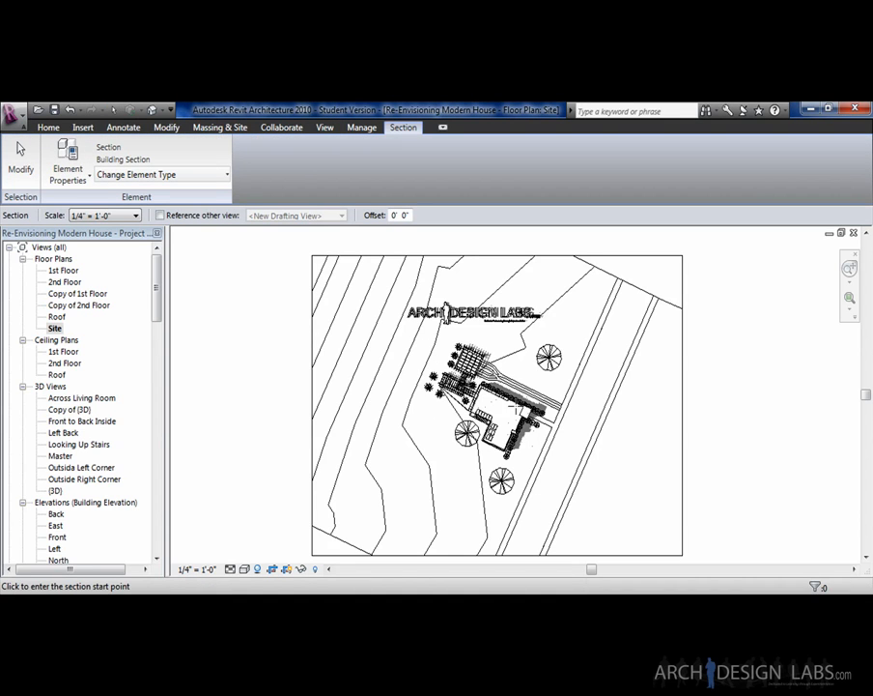
scroll(511, 412, up, 3)
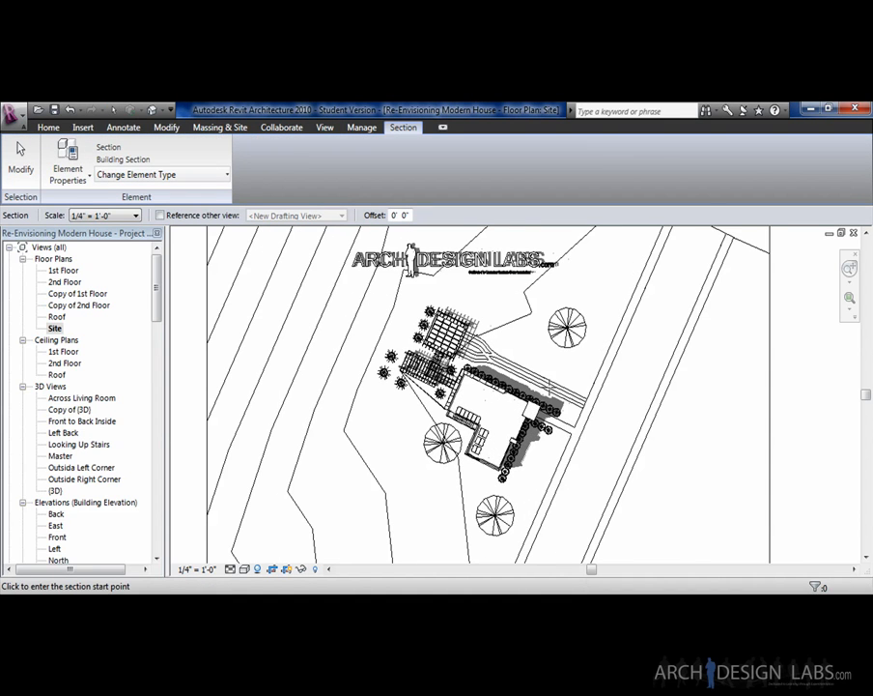
click(516, 377)
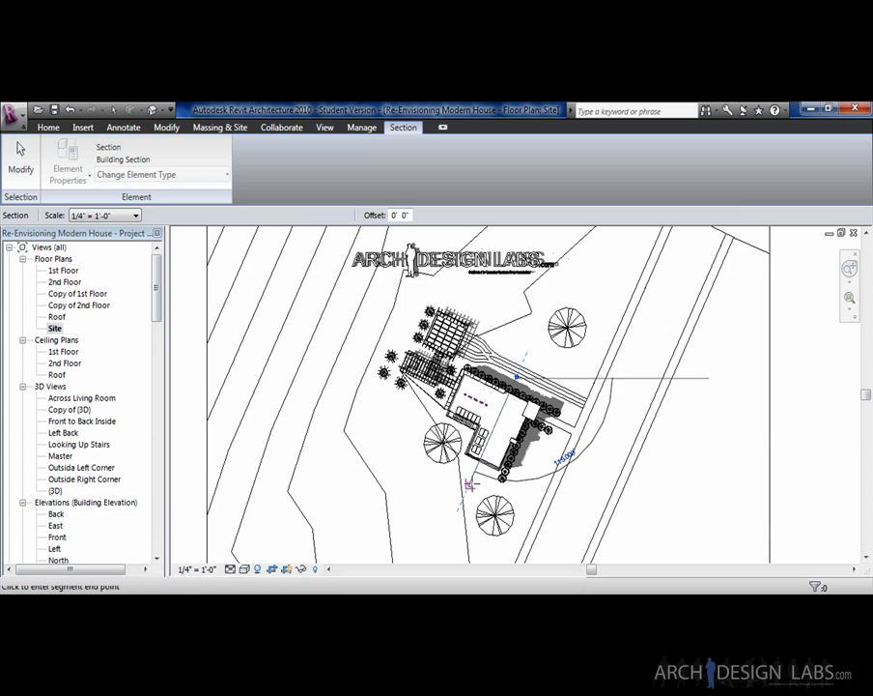
click(469, 481)
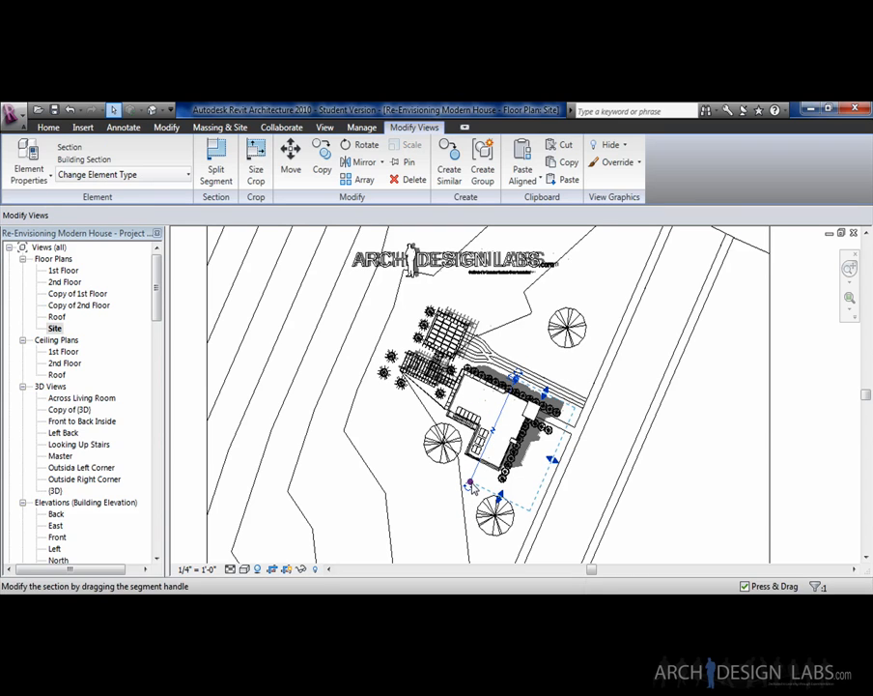
drag(544, 457, 554, 463)
key(Escape)
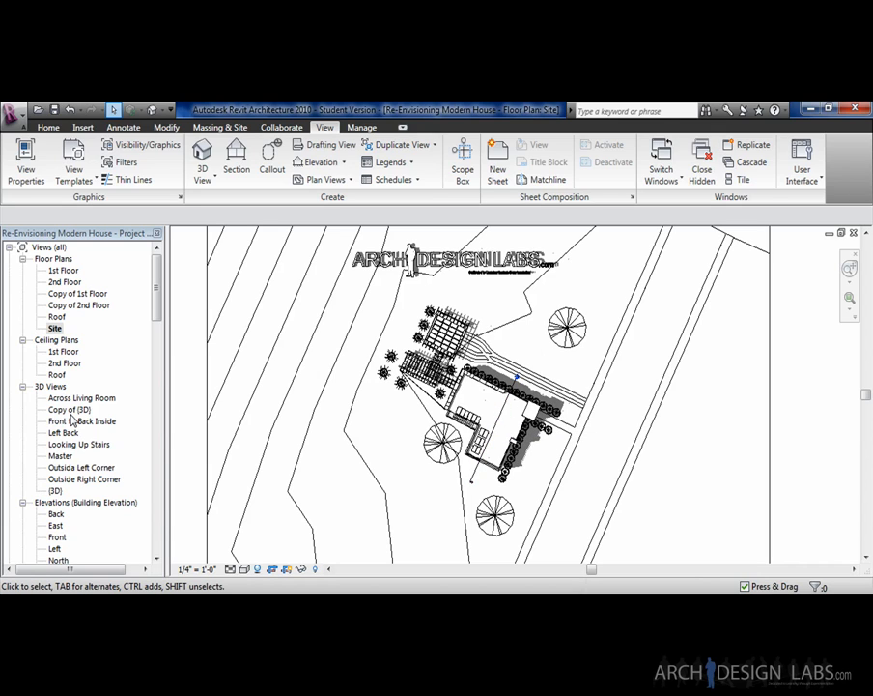
- Duplicate the {3D} view and rename the copy 3D Section
right_click(55, 492)
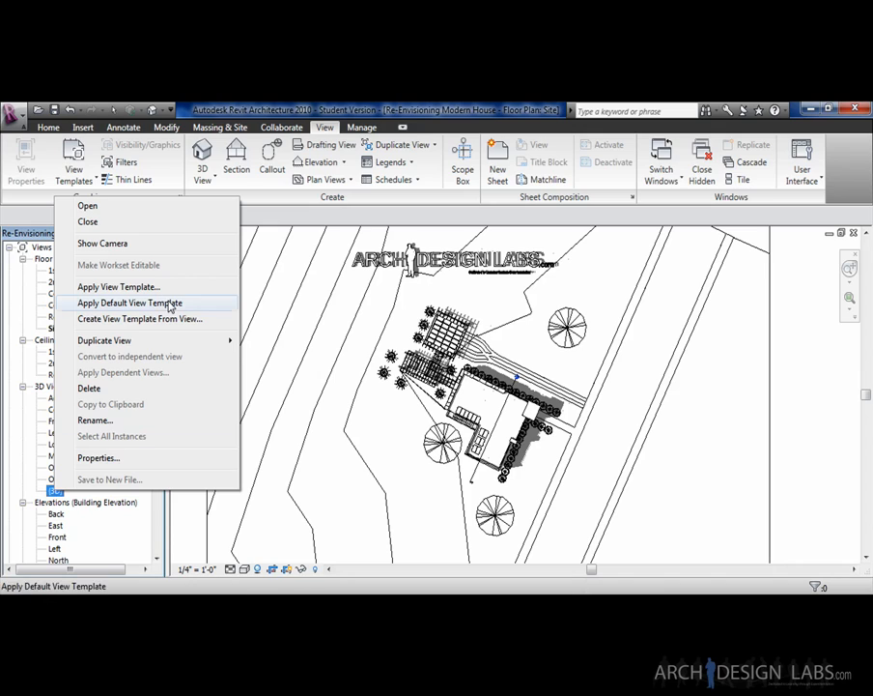
mouse_move(158, 345)
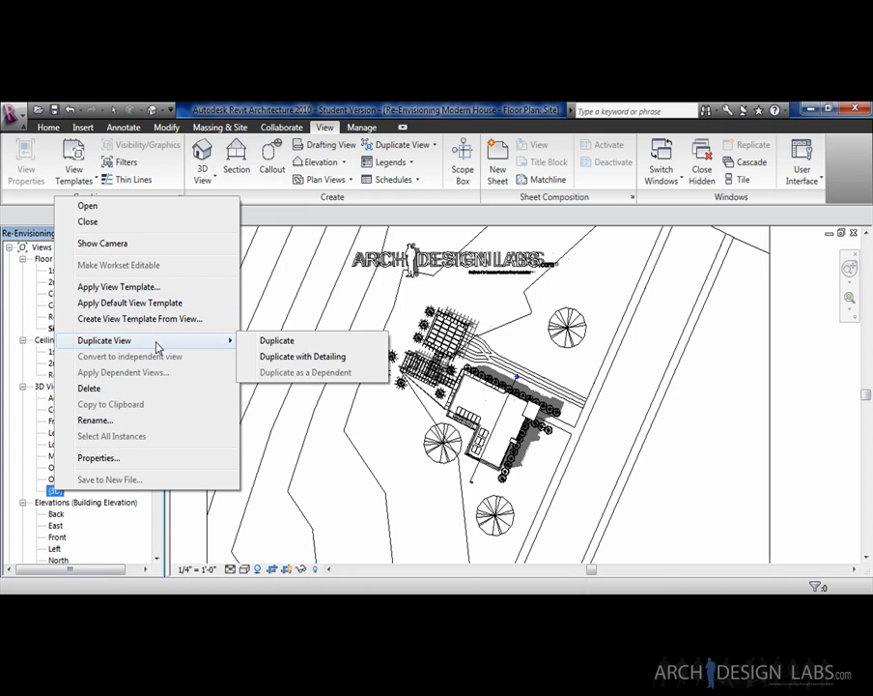
click(286, 346)
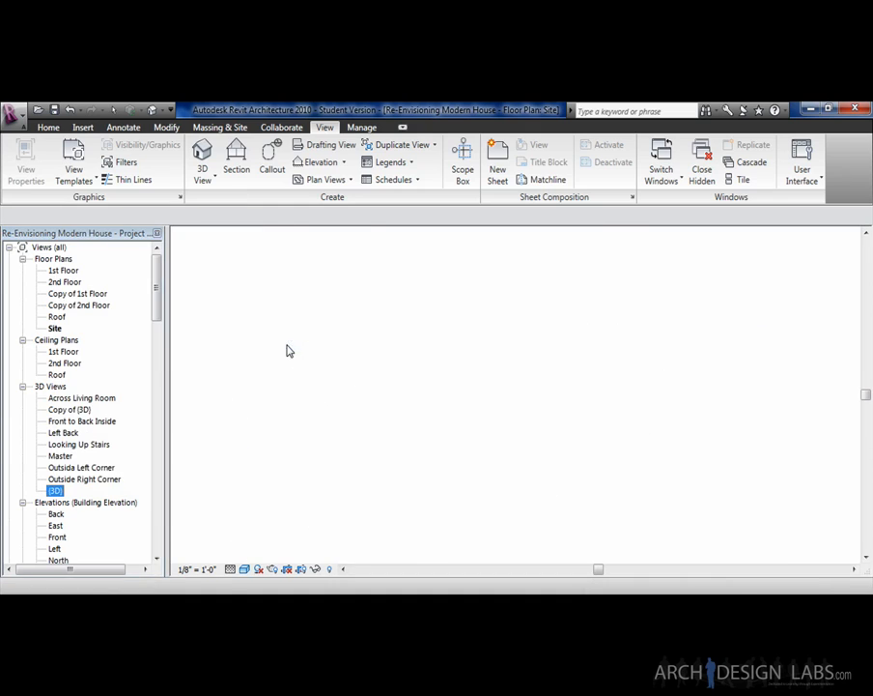
scroll(533, 395, up, 5)
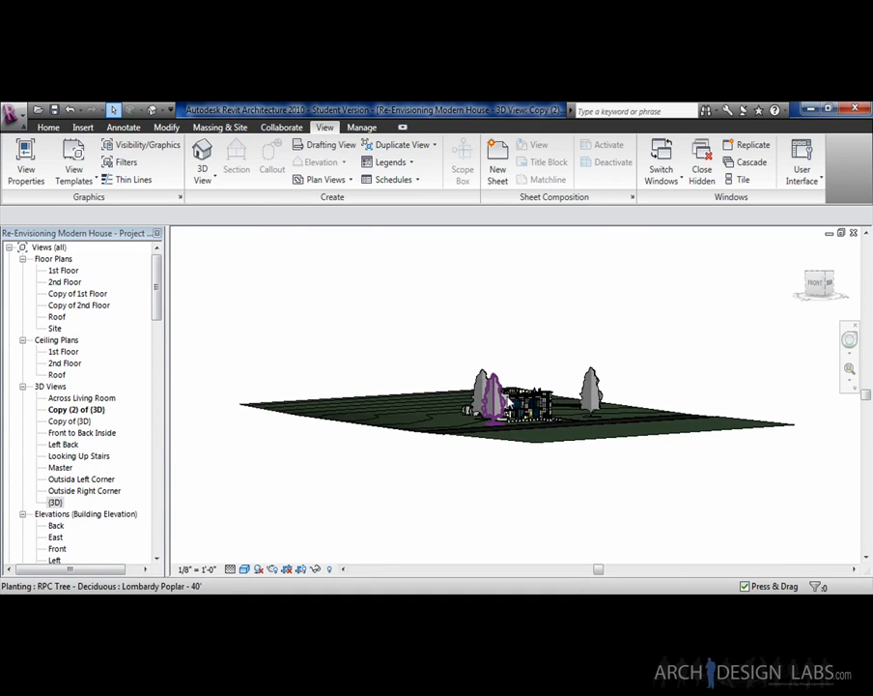
right_click(77, 410)
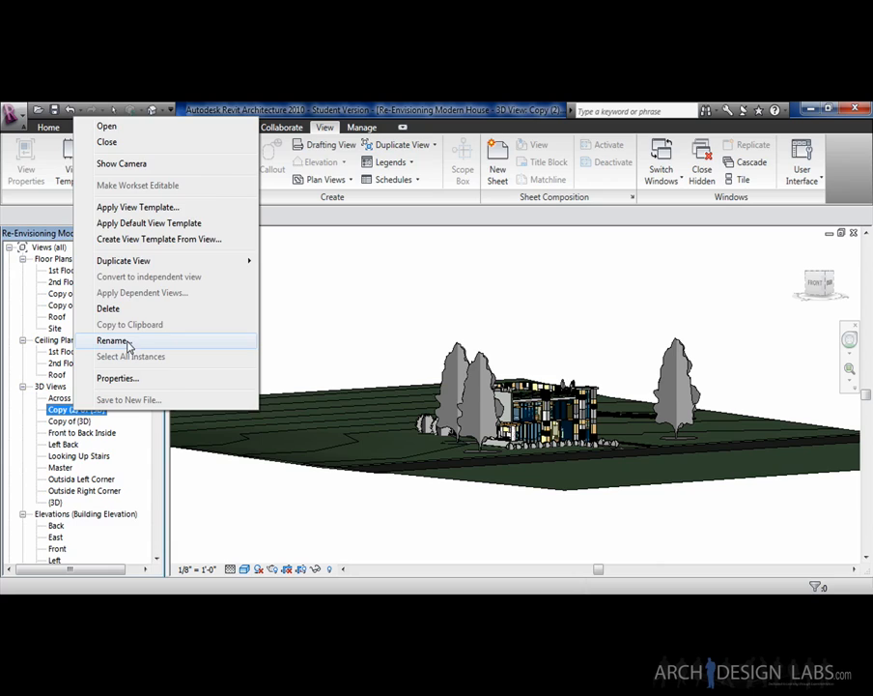
click(131, 343)
text(3)
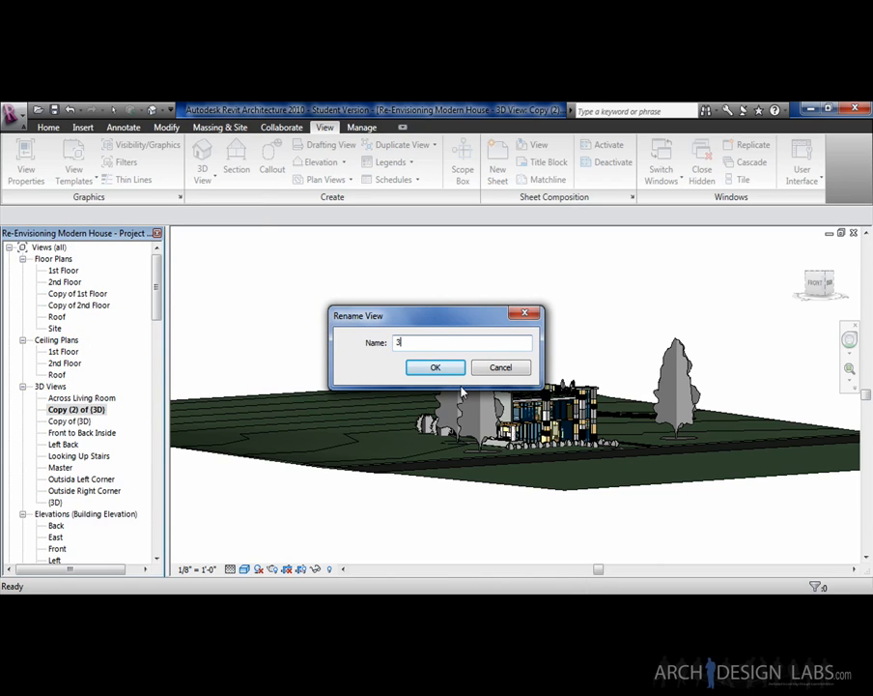
text(D Section)
key(Return)
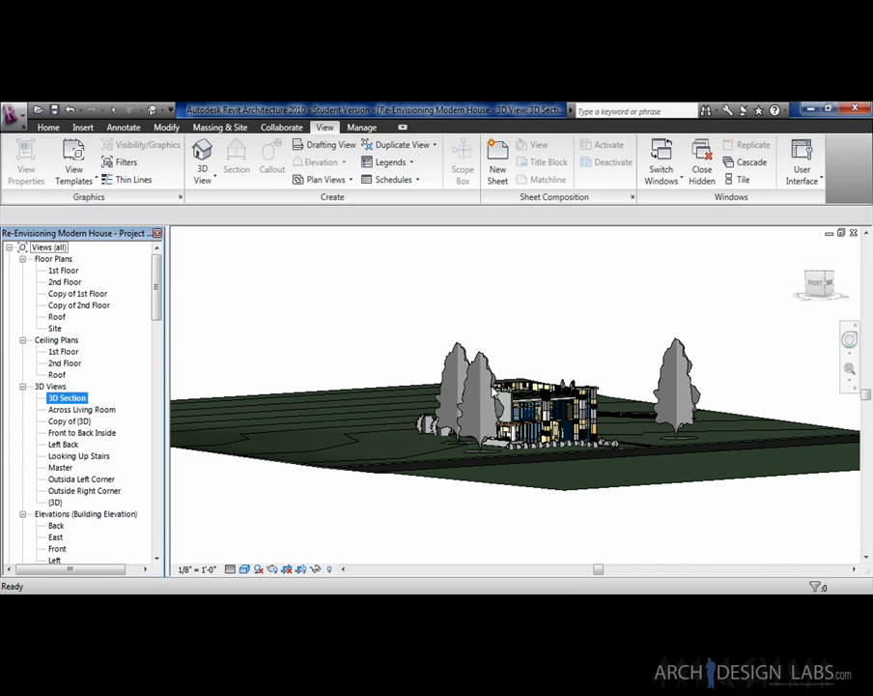
- Orient the 3D Section view to Section 1 and turn it to an angled view of the cut house interior
right_click(825, 279)
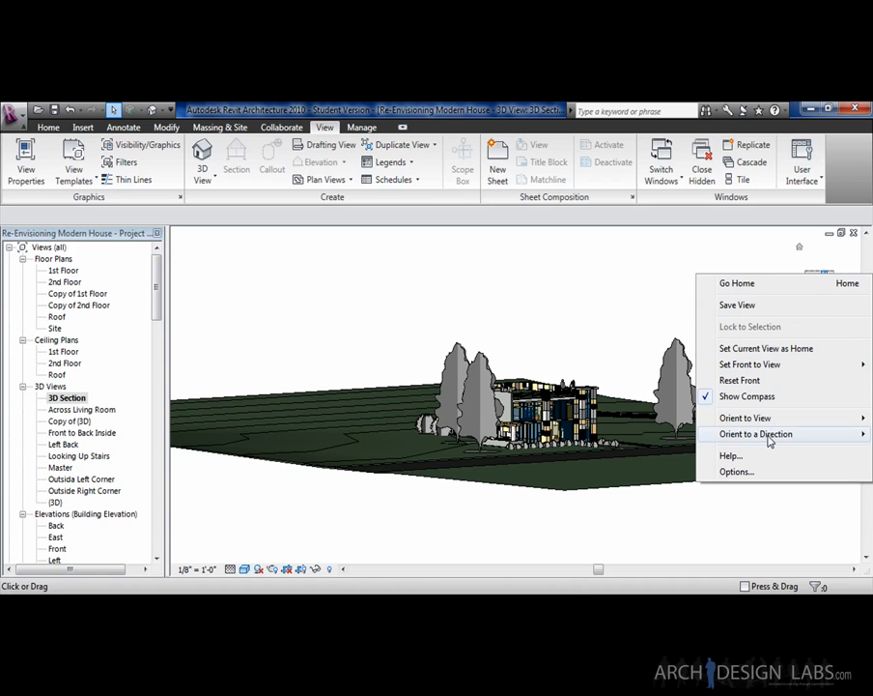
mouse_move(769, 423)
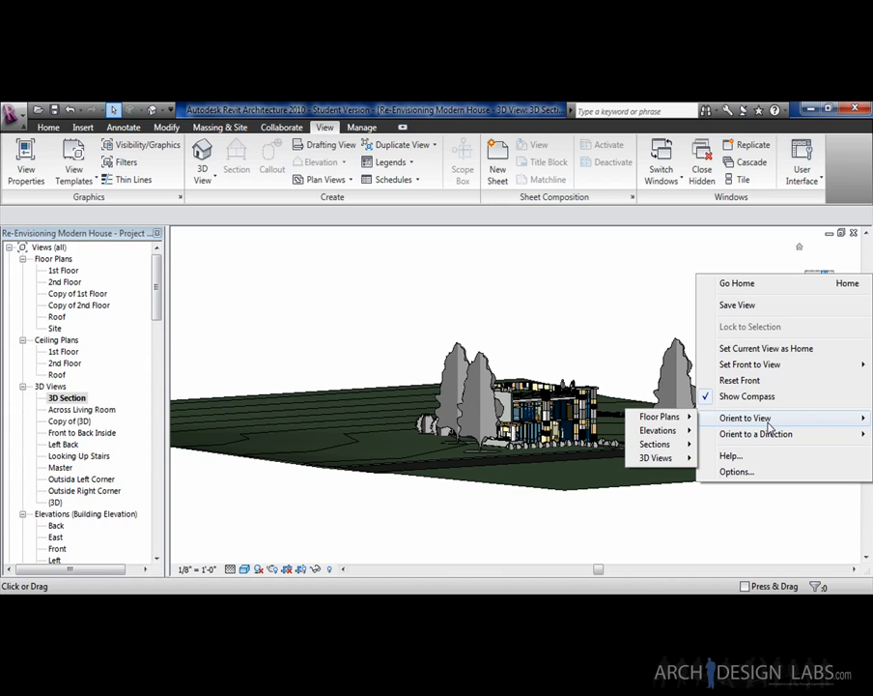
mouse_move(673, 448)
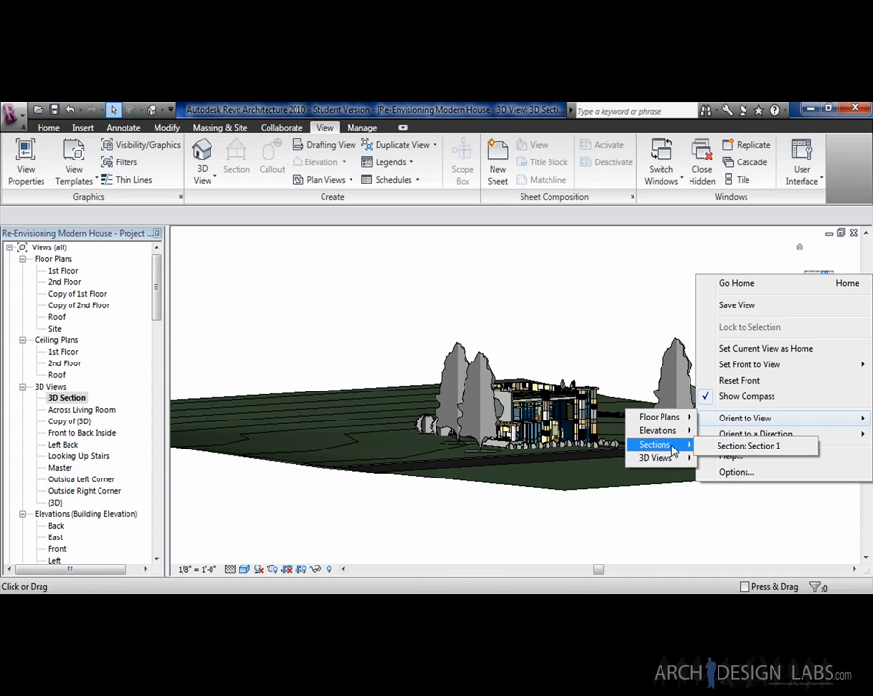
click(734, 447)
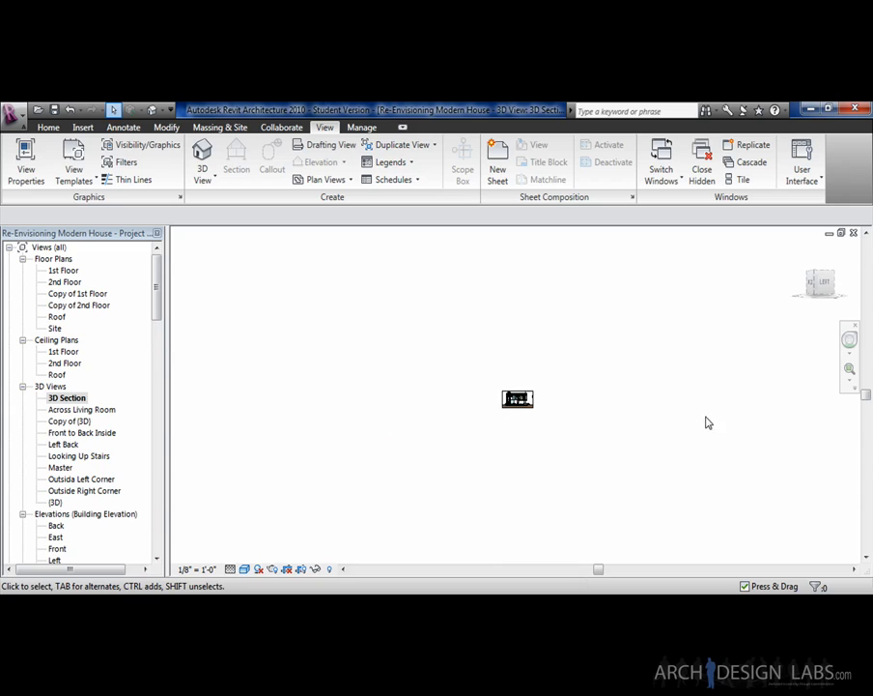
scroll(522, 406, up, 2)
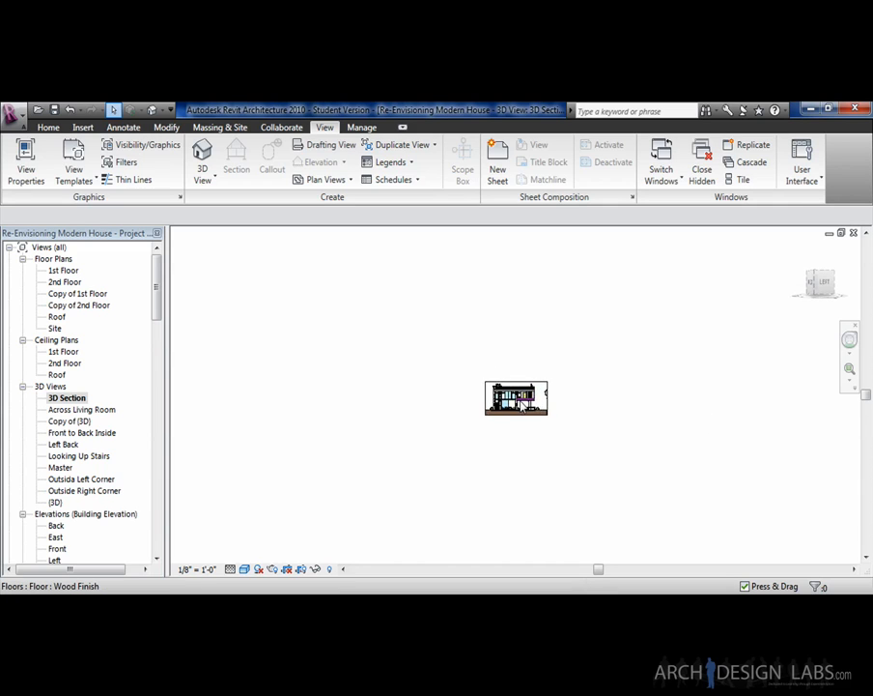
scroll(522, 405, up, 5)
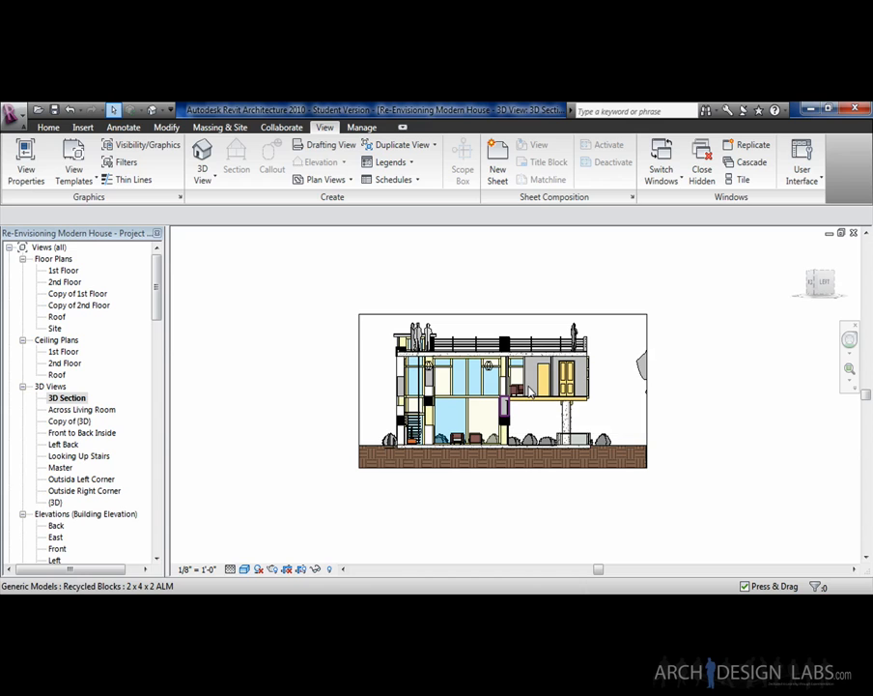
drag(816, 278, 763, 308)
scroll(452, 433, up, 2)
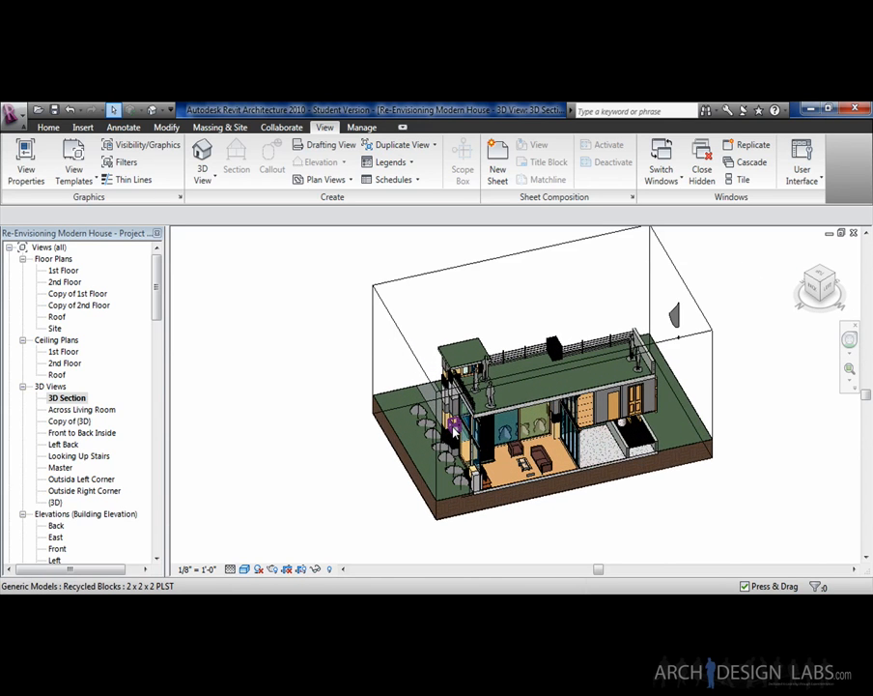
shift+middle_drag(556, 445, 662, 392)
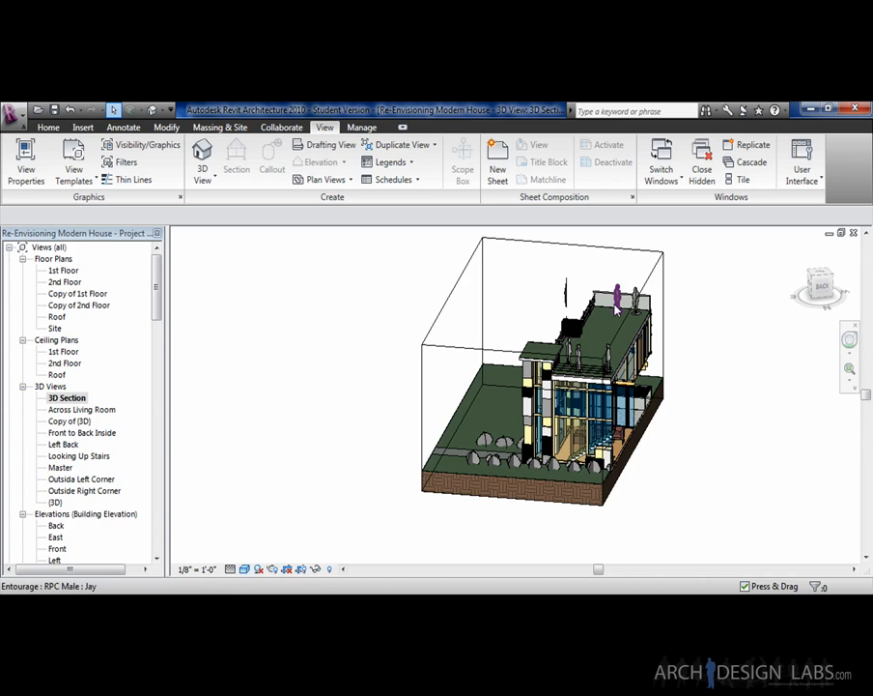
shift+middle_drag(473, 392, 379, 390)
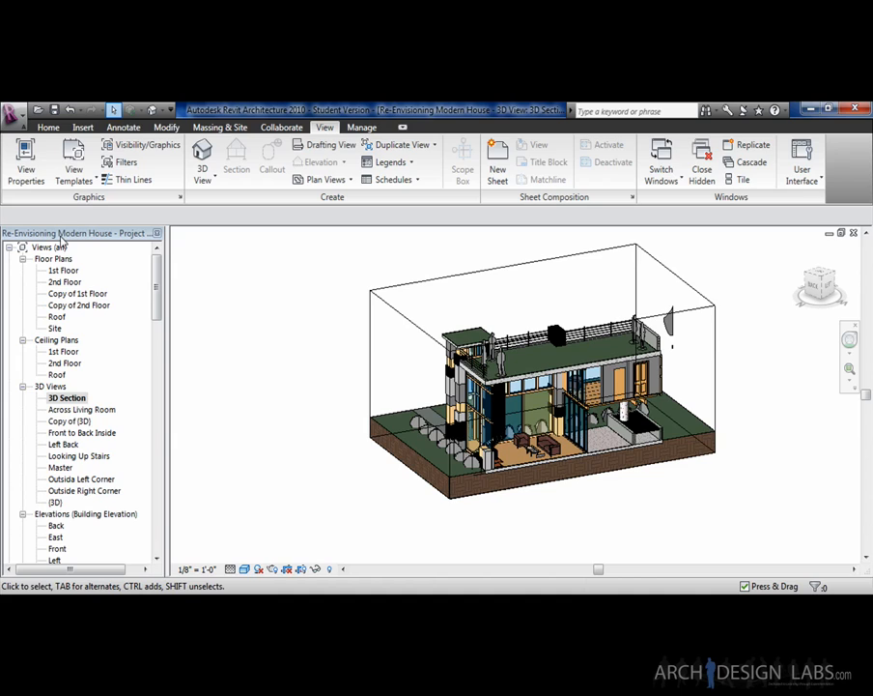
- Duplicate the {3D} view again and rename the new copy 3D Plan Level 1
right_click(55, 503)
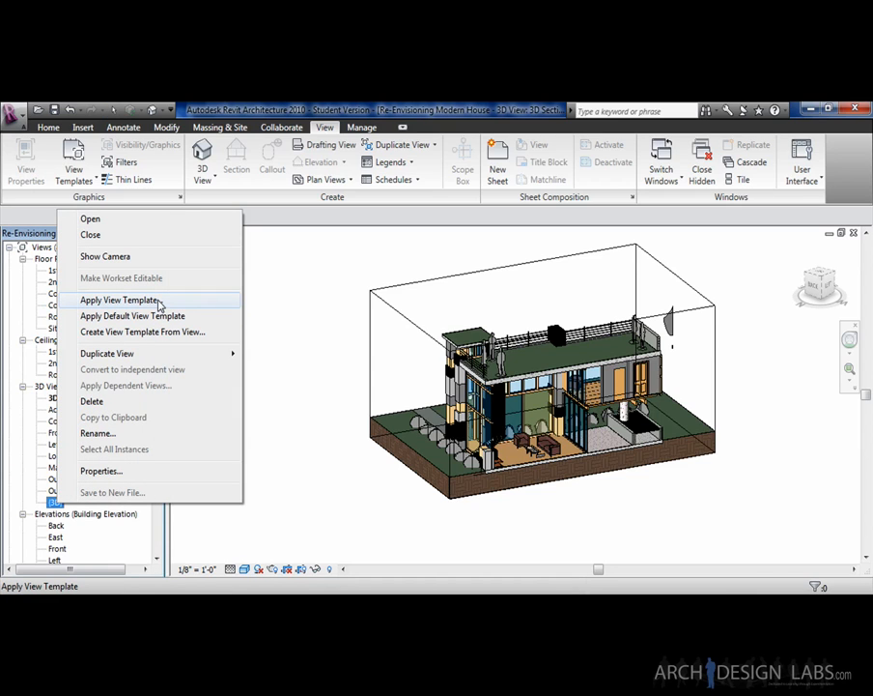
mouse_move(228, 353)
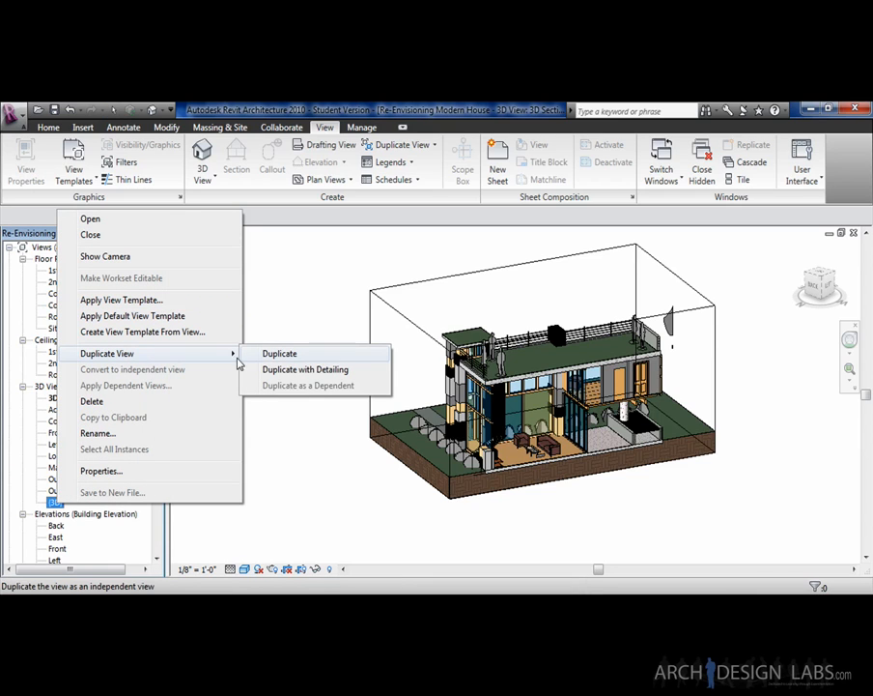
click(295, 355)
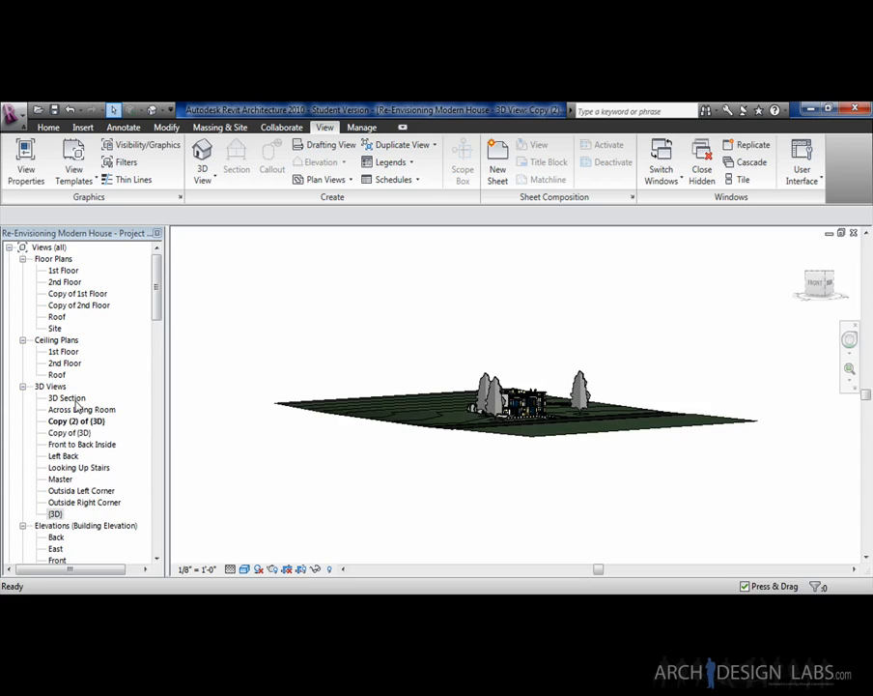
right_click(79, 423)
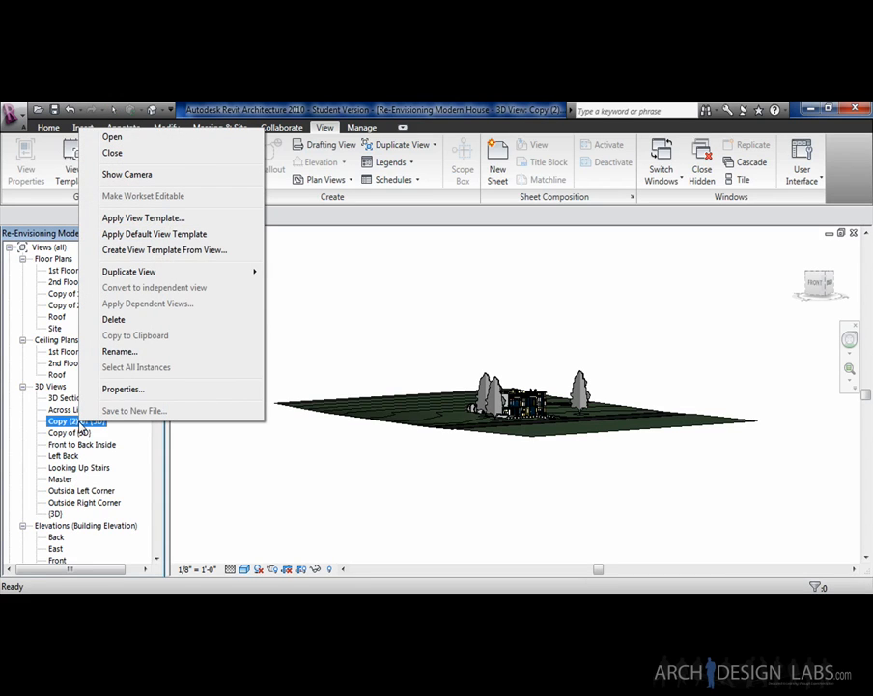
click(131, 348)
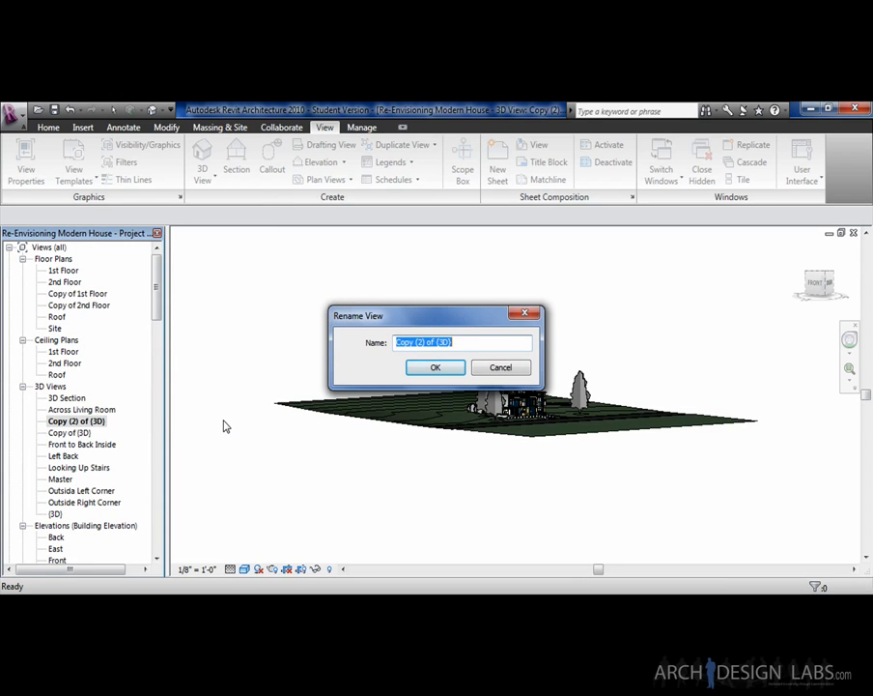
text(3D)
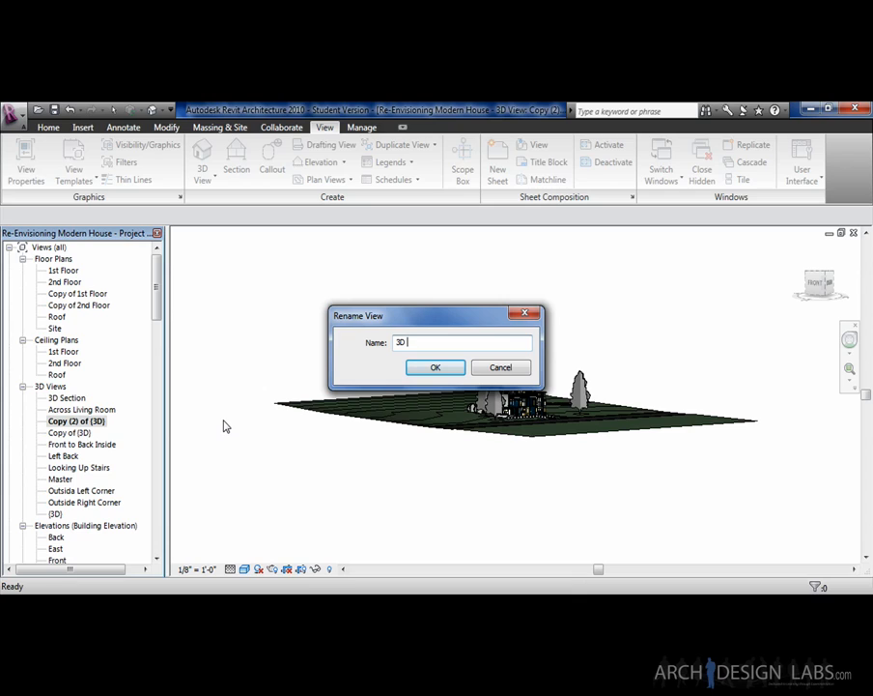
text( Plan Level 1)
click(437, 369)
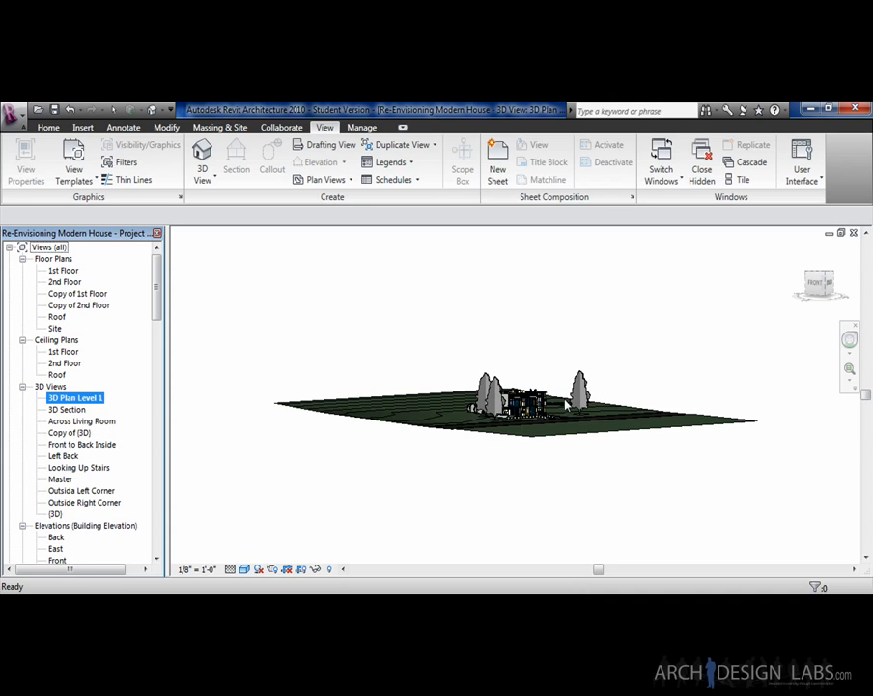
- Orient the 3D Plan Level 1 view to the 1st Floor floor plan
scroll(652, 338, up, 5)
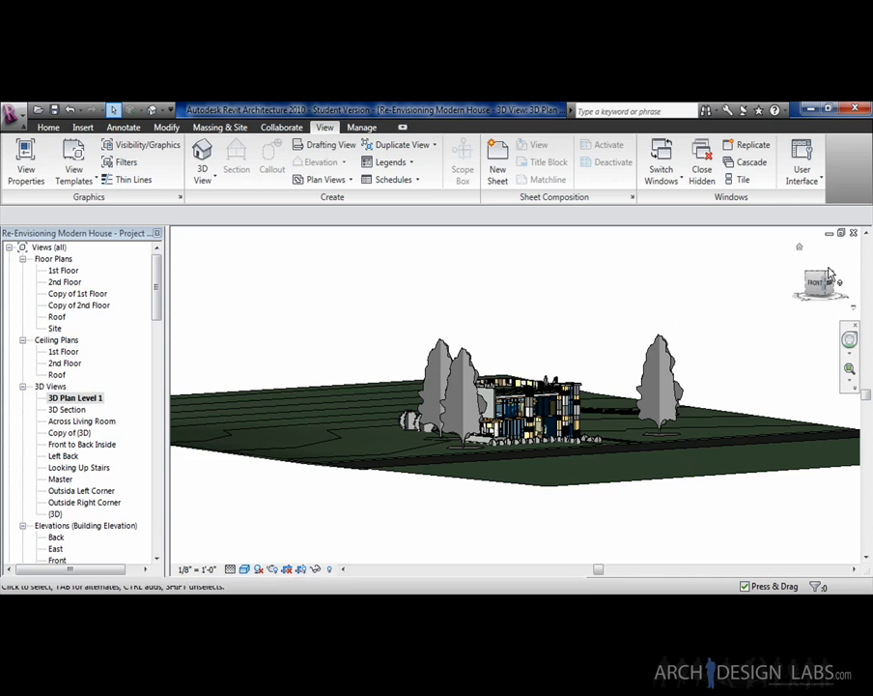
right_click(823, 281)
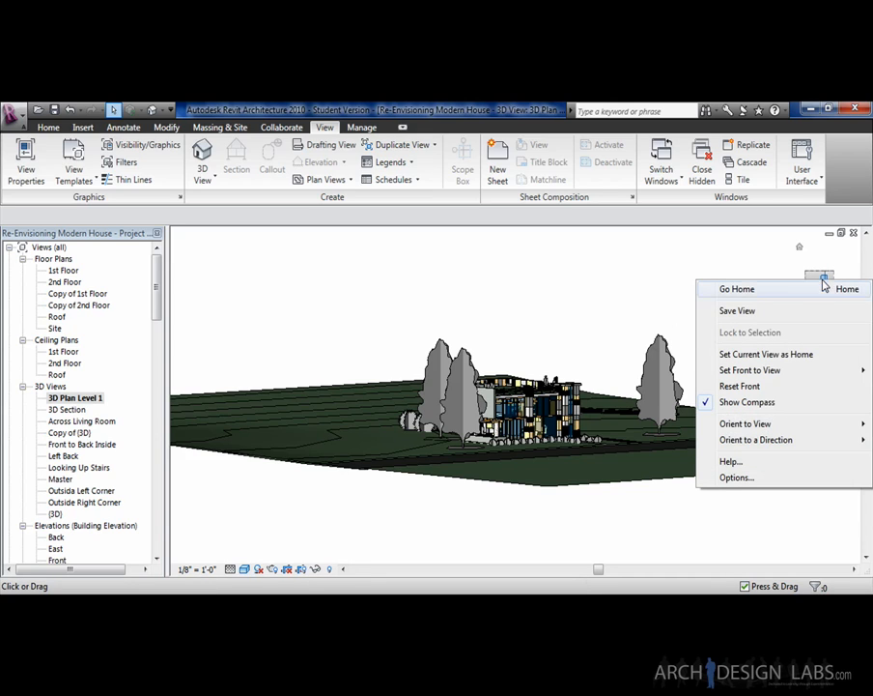
mouse_move(737, 431)
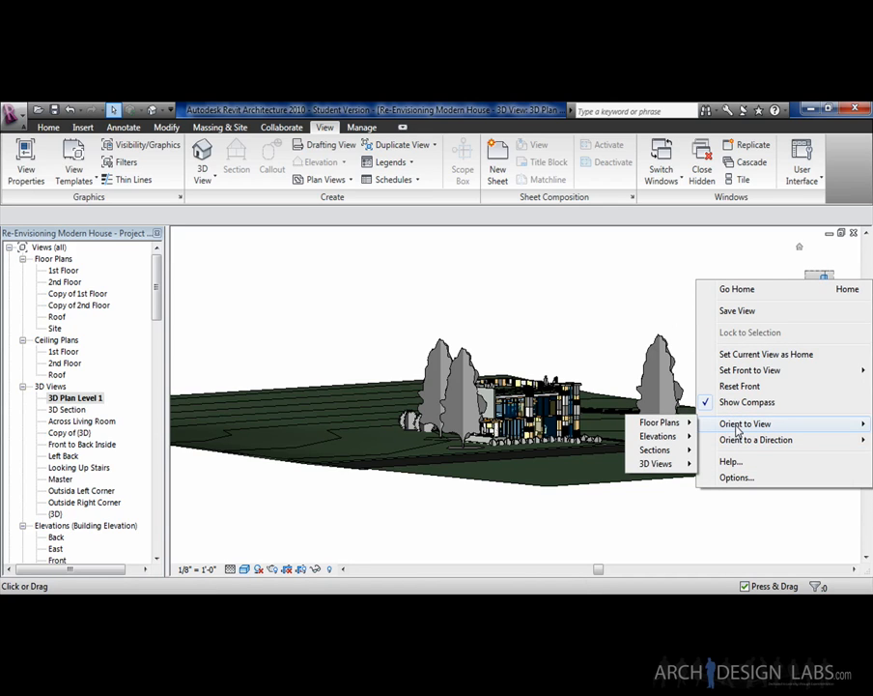
mouse_move(690, 426)
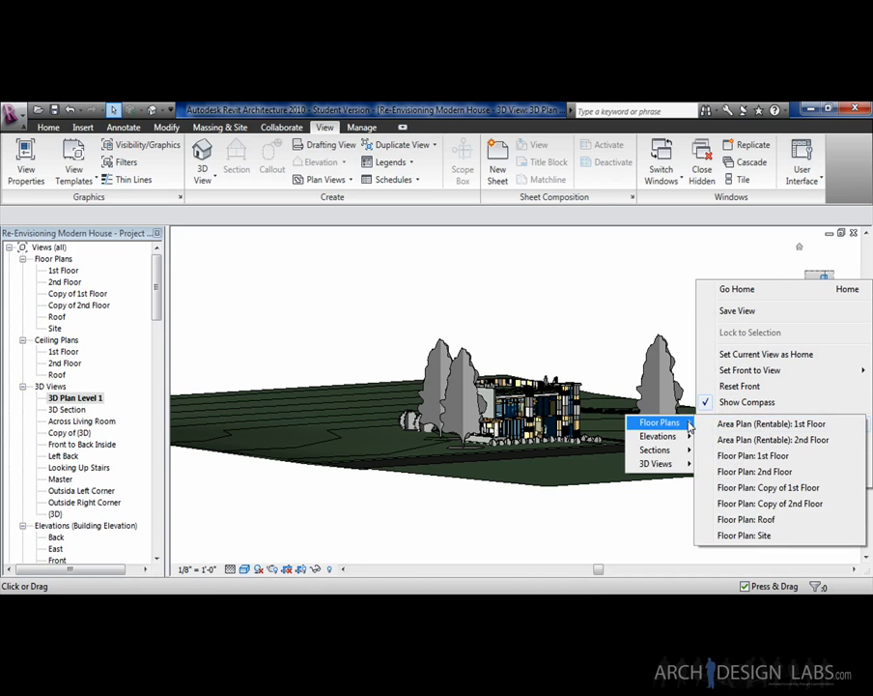
click(760, 455)
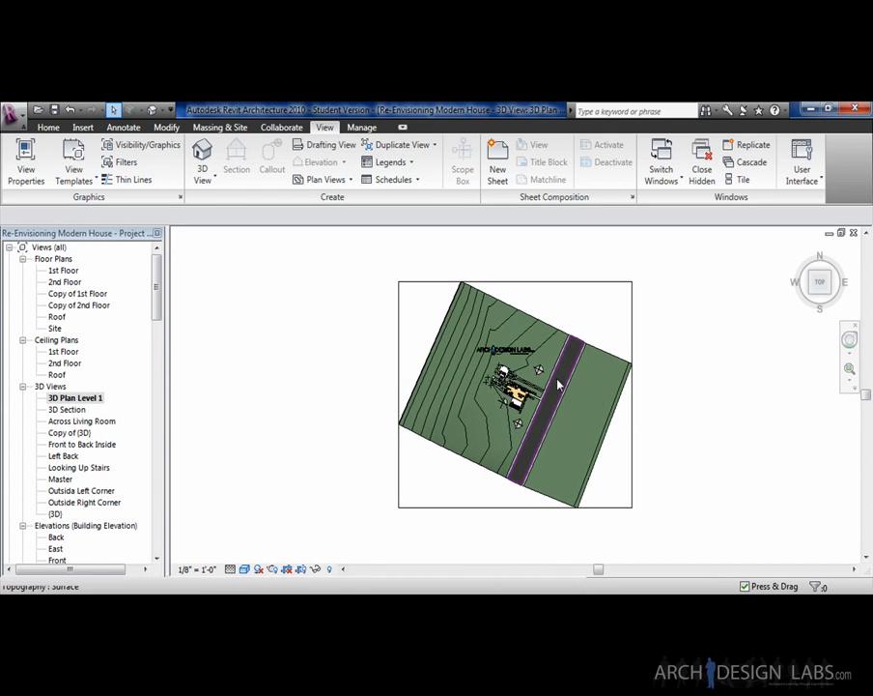
scroll(518, 391, up, 5)
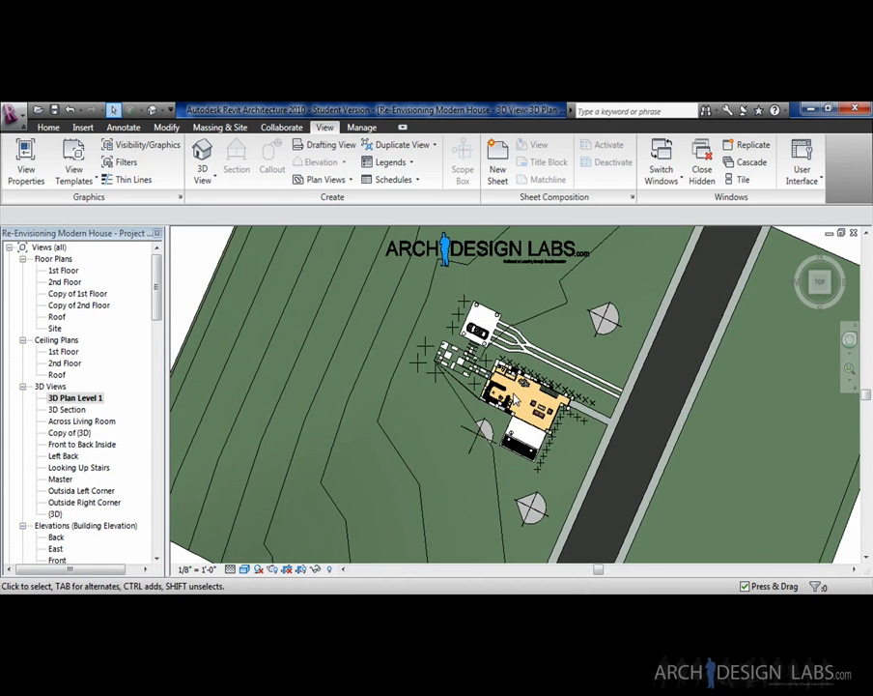
scroll(559, 283, down, 1)
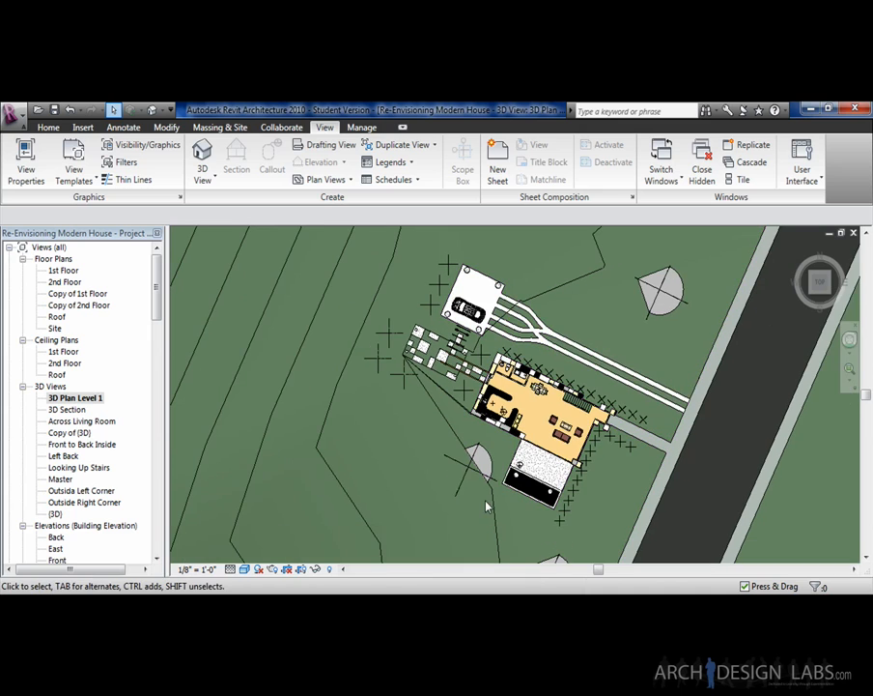
- Turn the 3D Plan Level 1 view to an angled overhead view and inspect the cut-open first floor interior
click(837, 298)
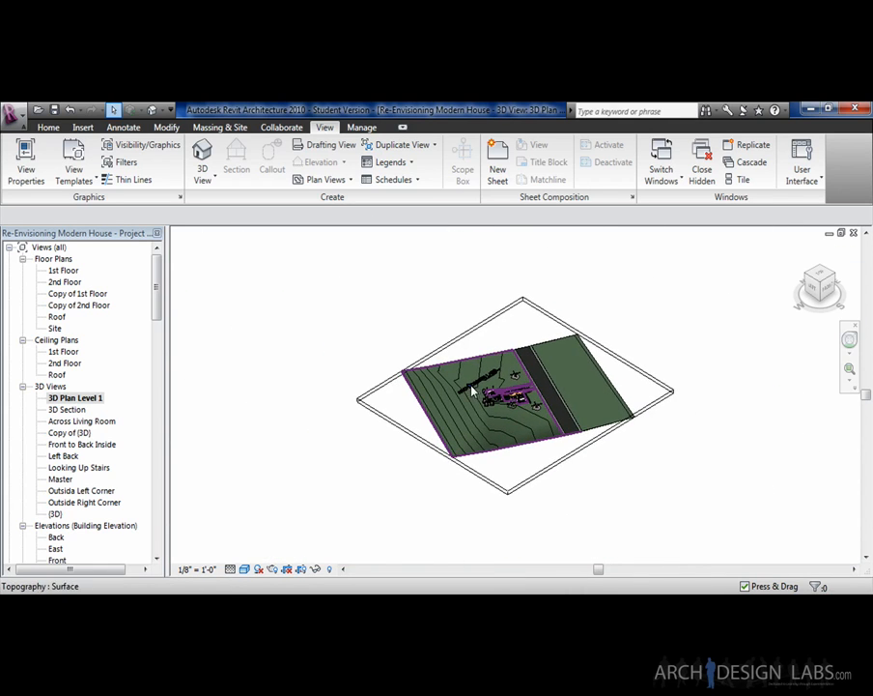
scroll(503, 414, up, 5)
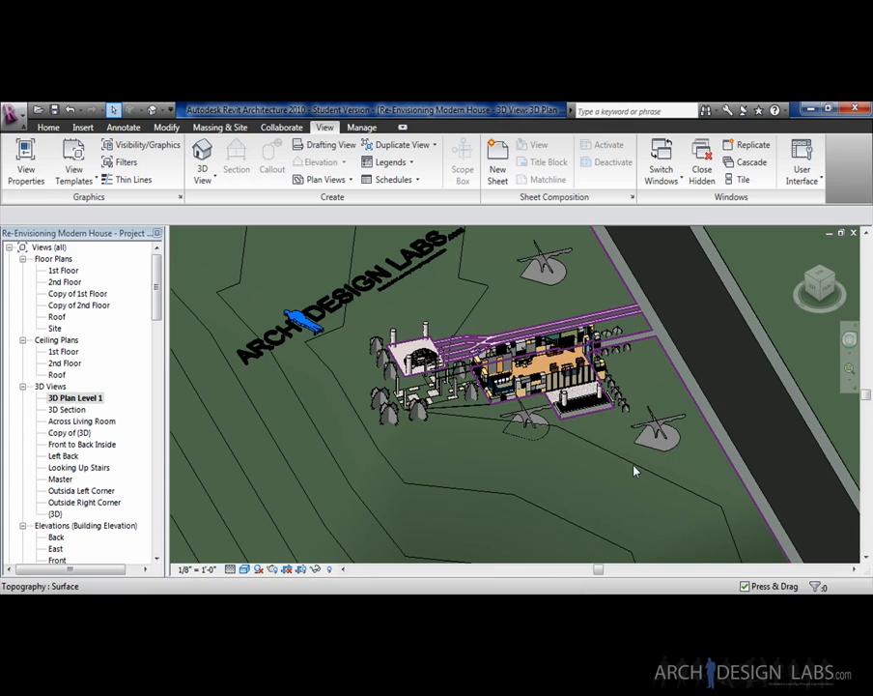
scroll(528, 375, up, 4)
scroll(529, 373, up, 2)
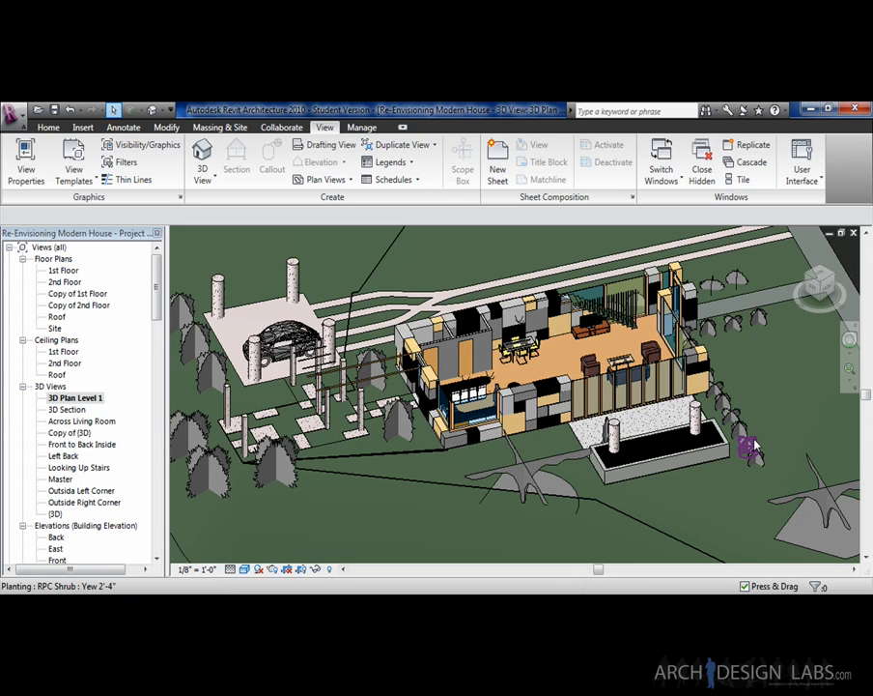
scroll(751, 493, down, 5)
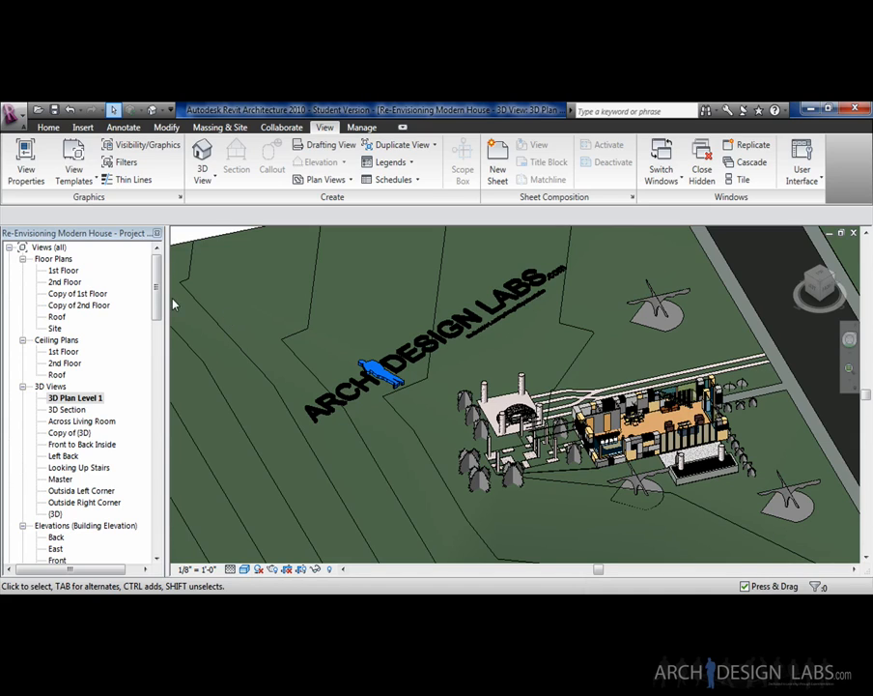
- Create a callout around the front entry door in the 1st Floor plan and open the callout view
double_click(64, 270)
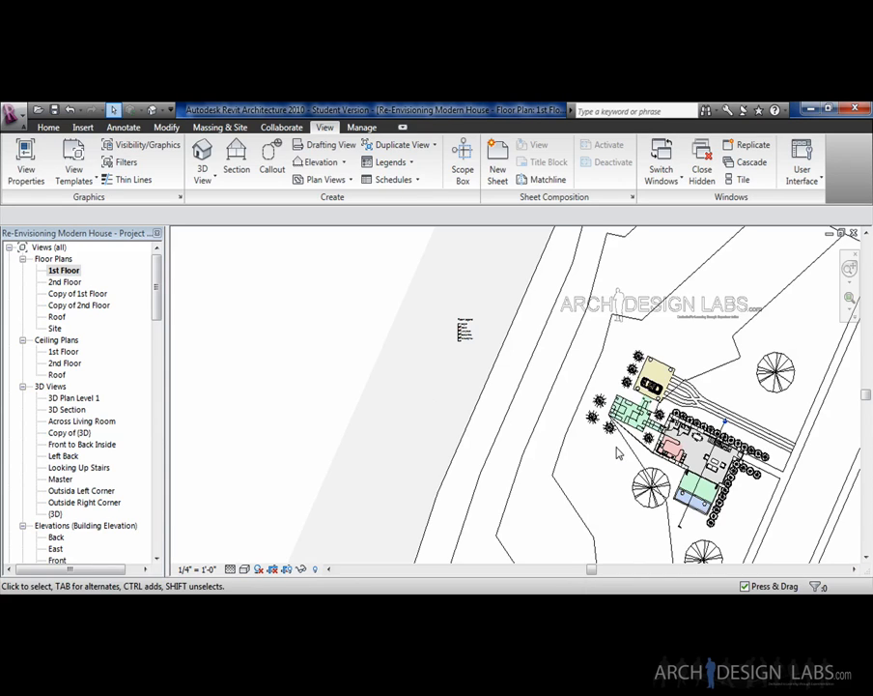
scroll(750, 489, up, 3)
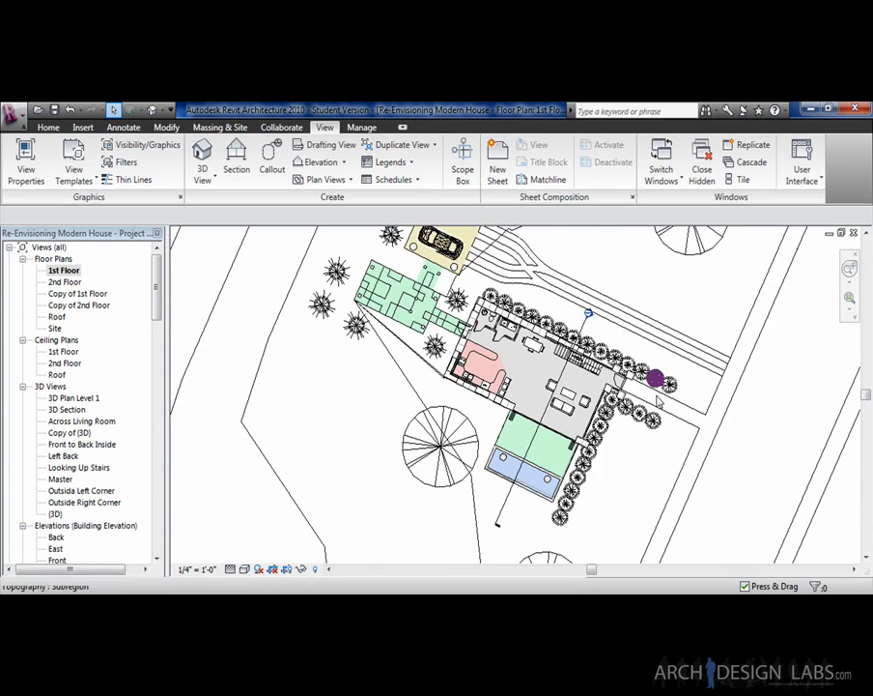
scroll(653, 362, up, 3)
scroll(653, 361, down, 1)
scroll(608, 425, up, 2)
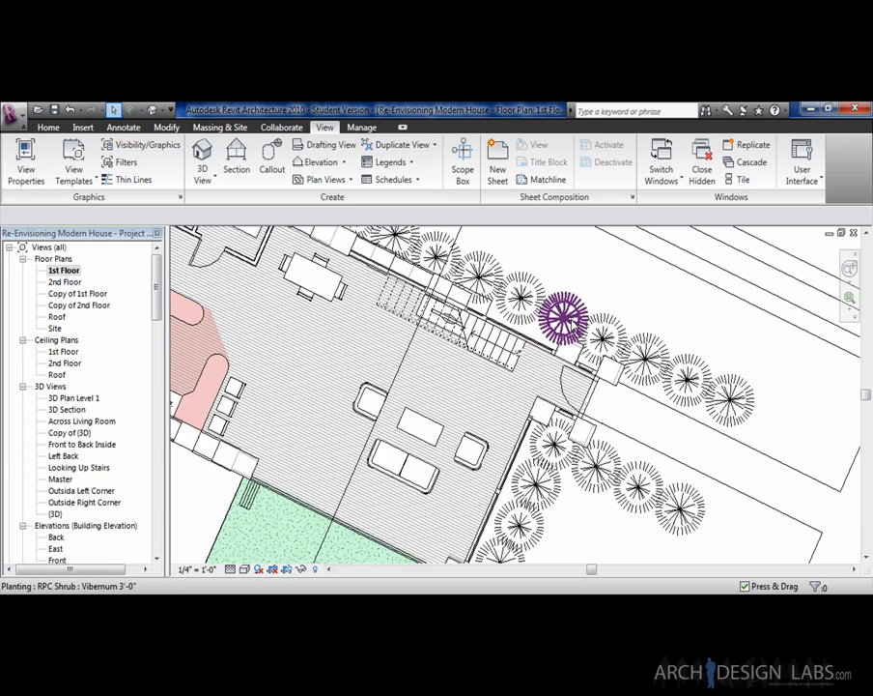
click(272, 155)
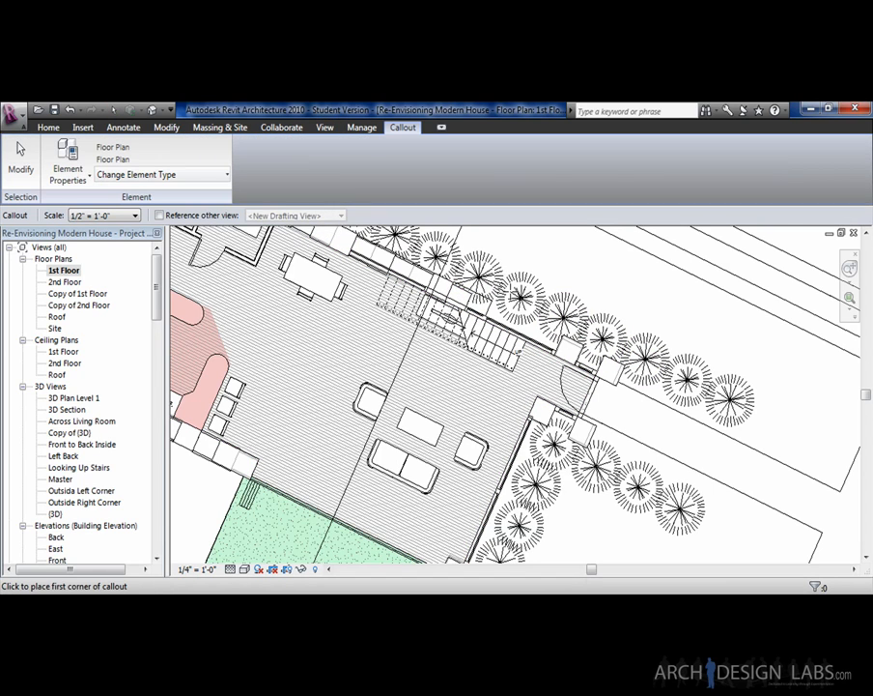
click(511, 290)
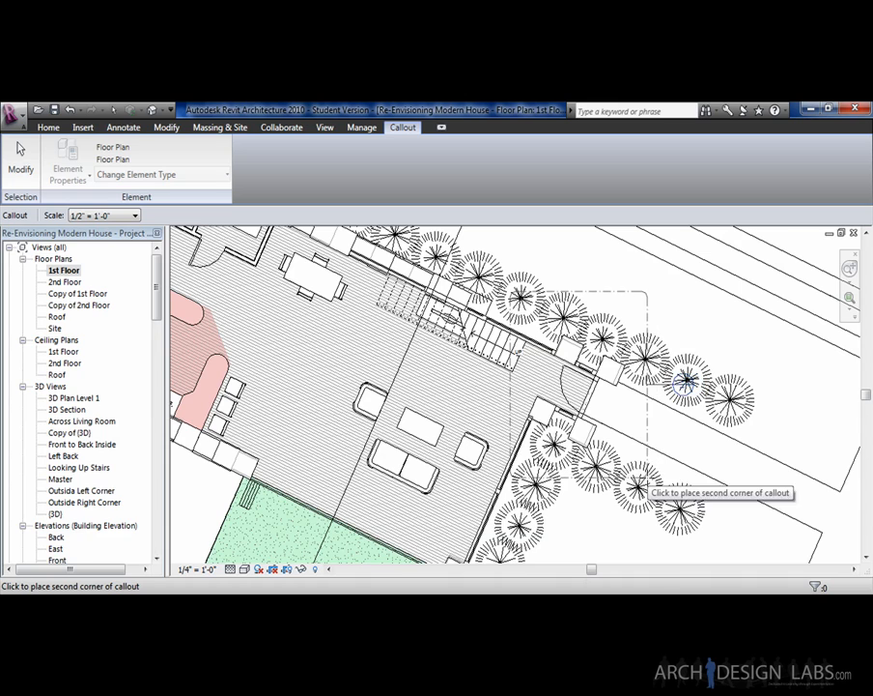
click(643, 471)
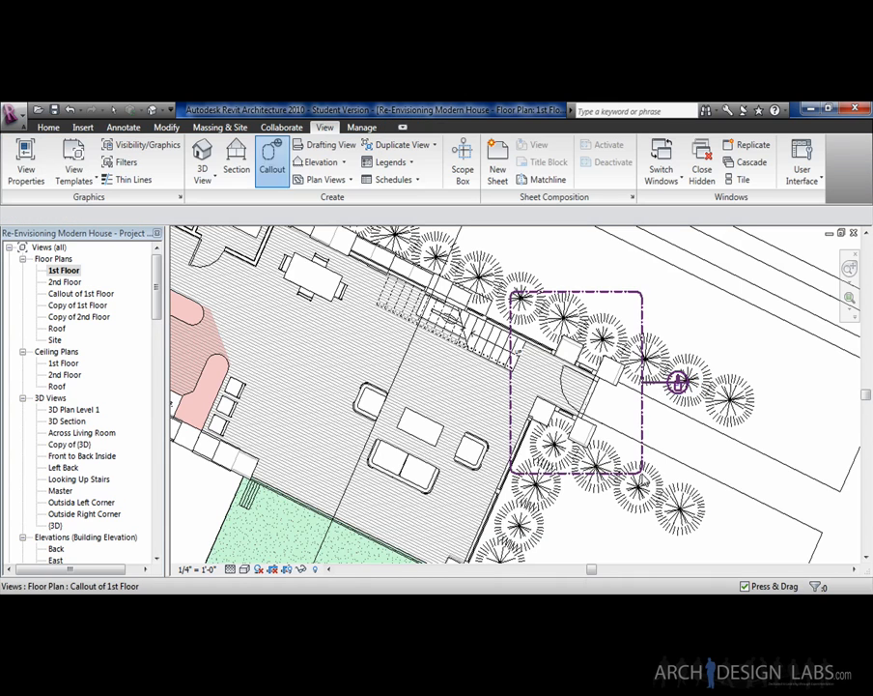
key(Escape)
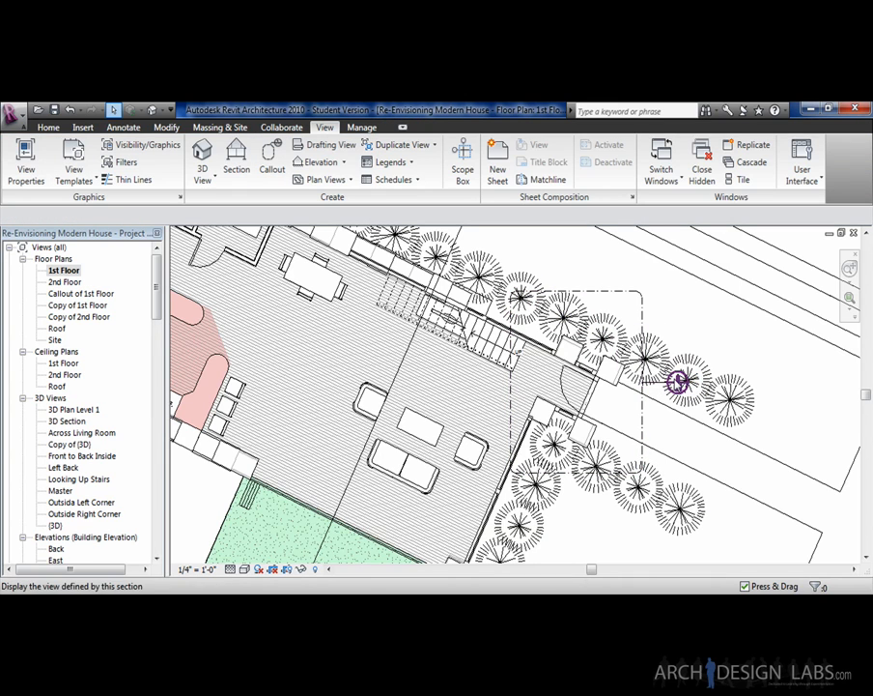
double_click(682, 377)
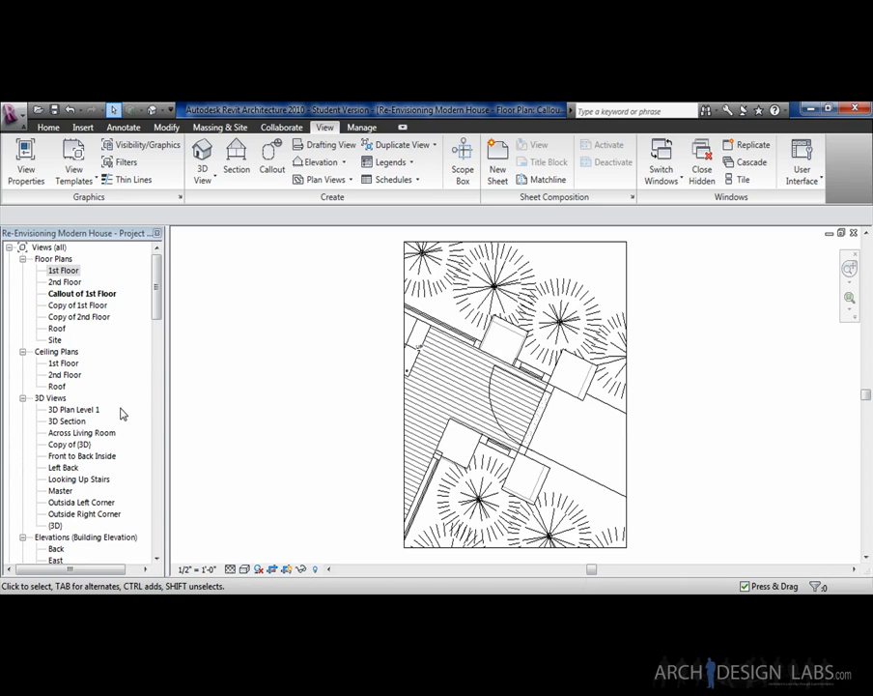
- Duplicate the {3D} view and rename the copy 3D Callout
click(55, 527)
right_click(55, 528)
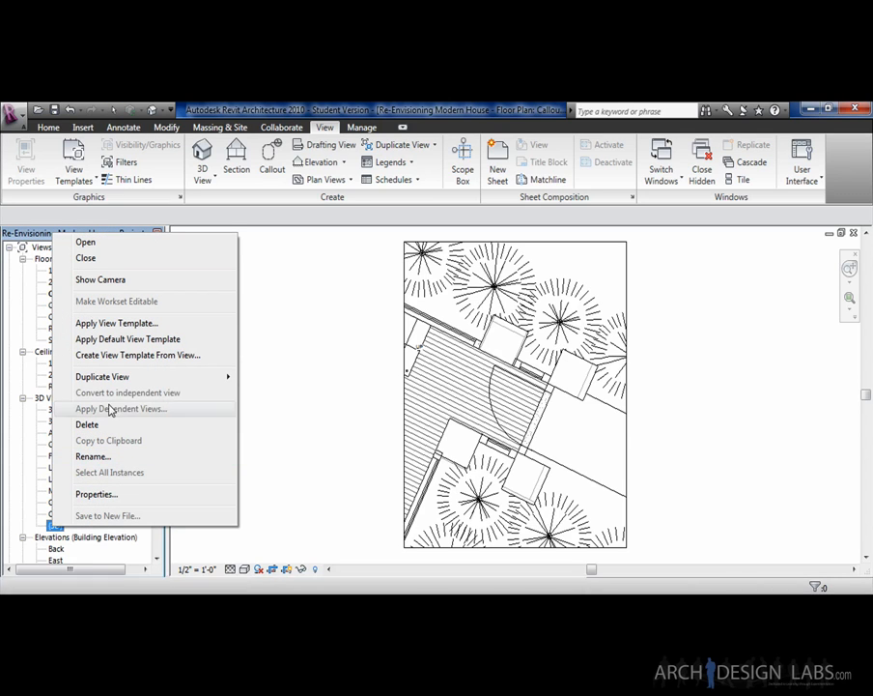
mouse_move(123, 377)
click(326, 378)
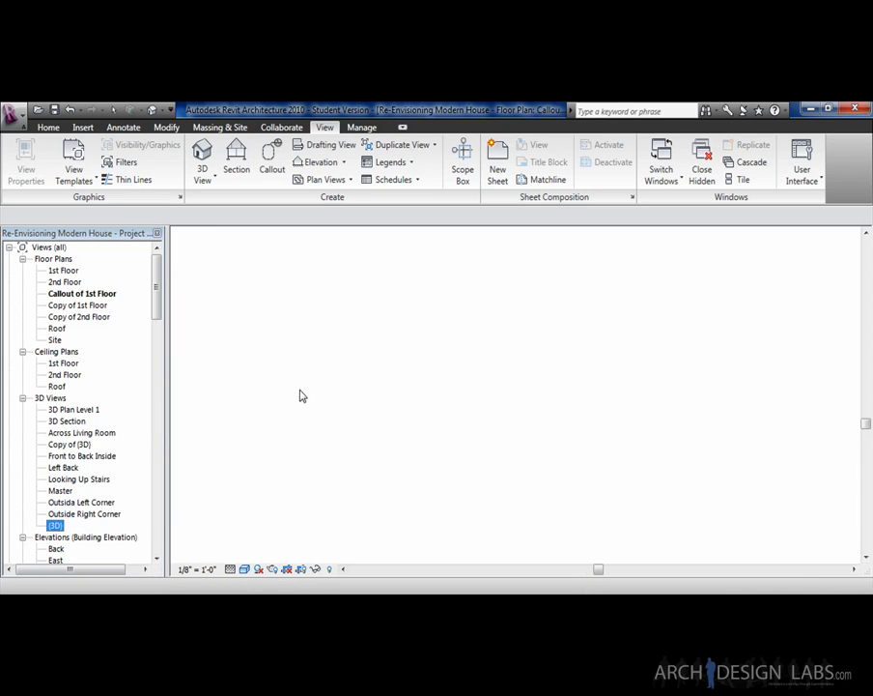
right_click(100, 443)
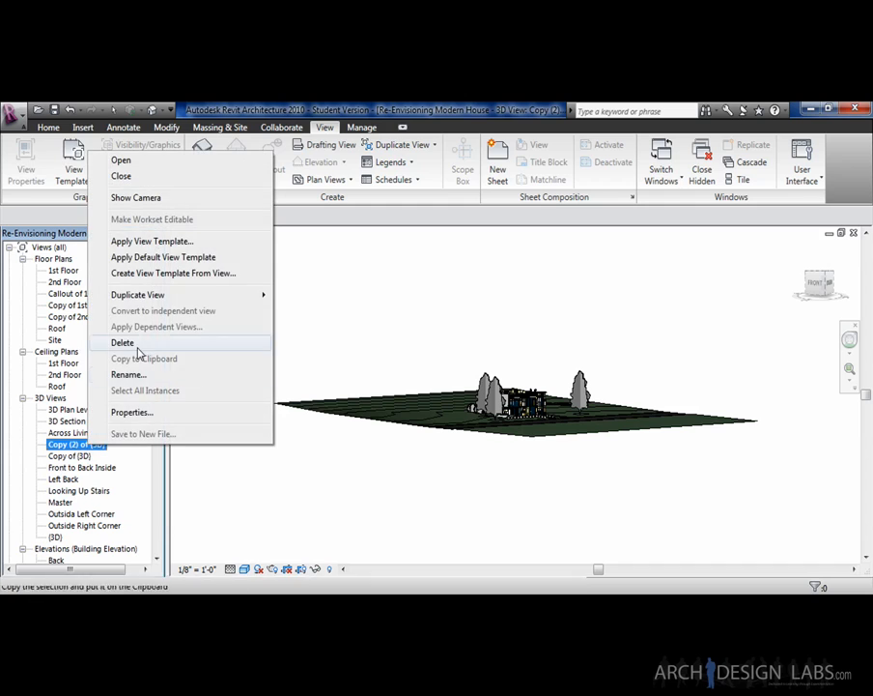
click(135, 375)
text(3)
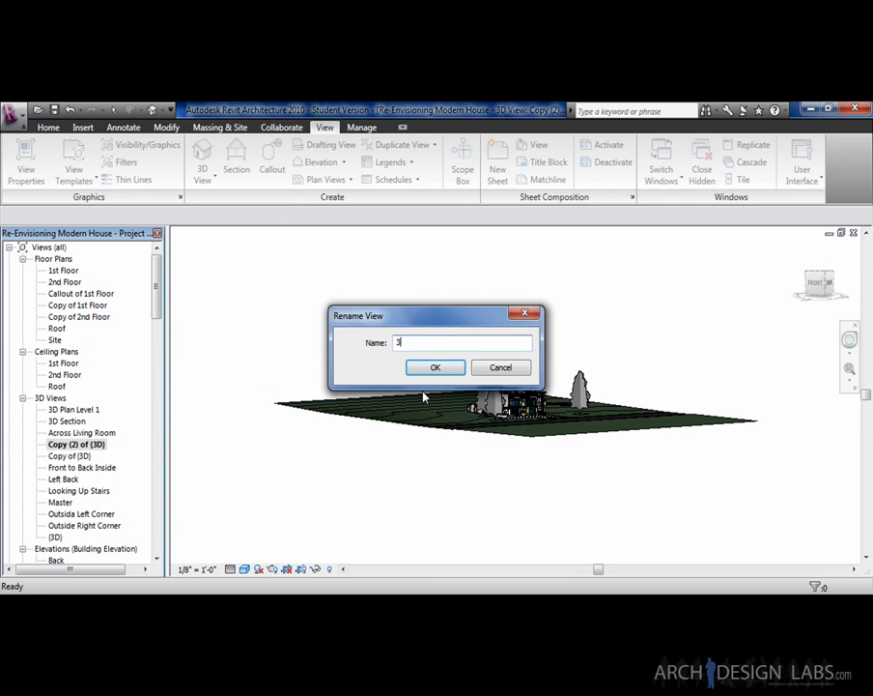
text(D Callout)
key(Return)
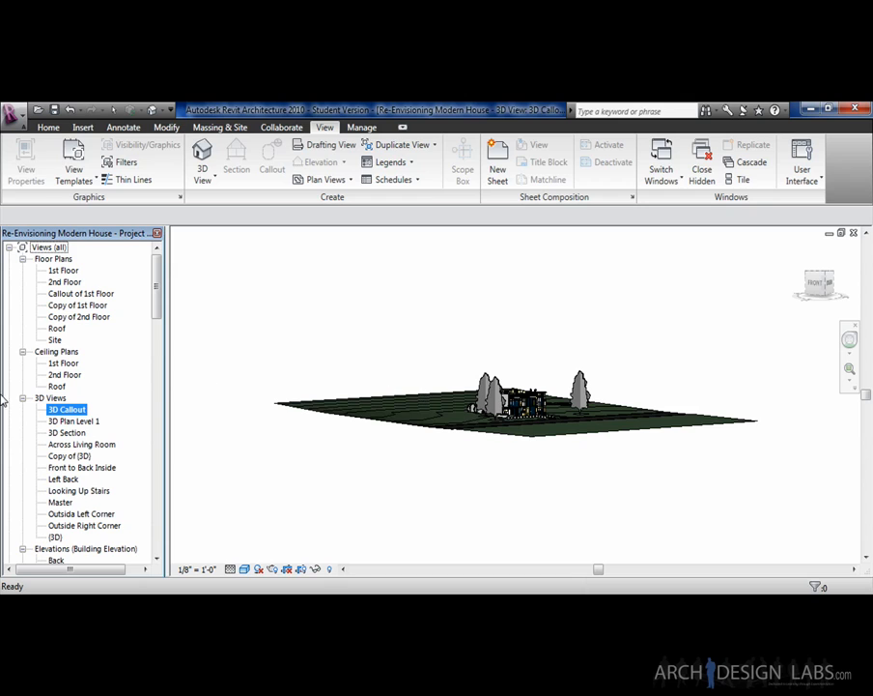
- Rename the 3D Callout view to 3D Callout - Foyer
right_click(65, 410)
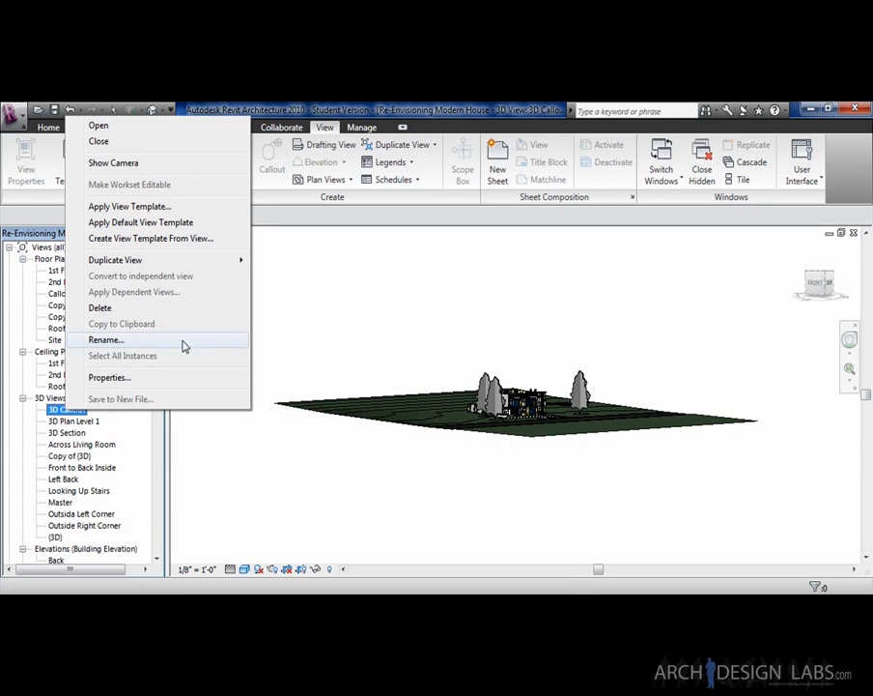
click(104, 340)
click(468, 344)
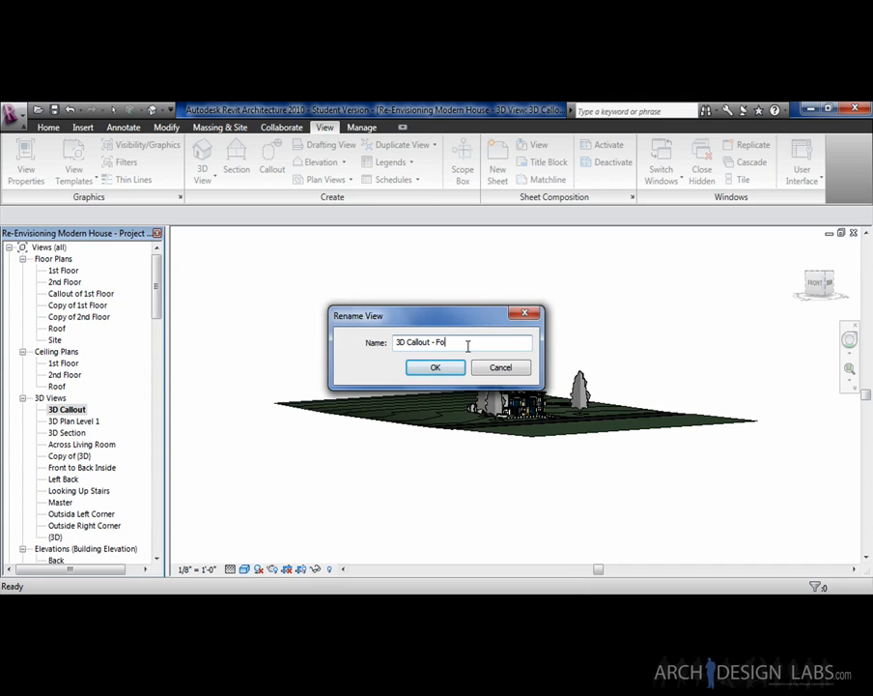
key(Return)
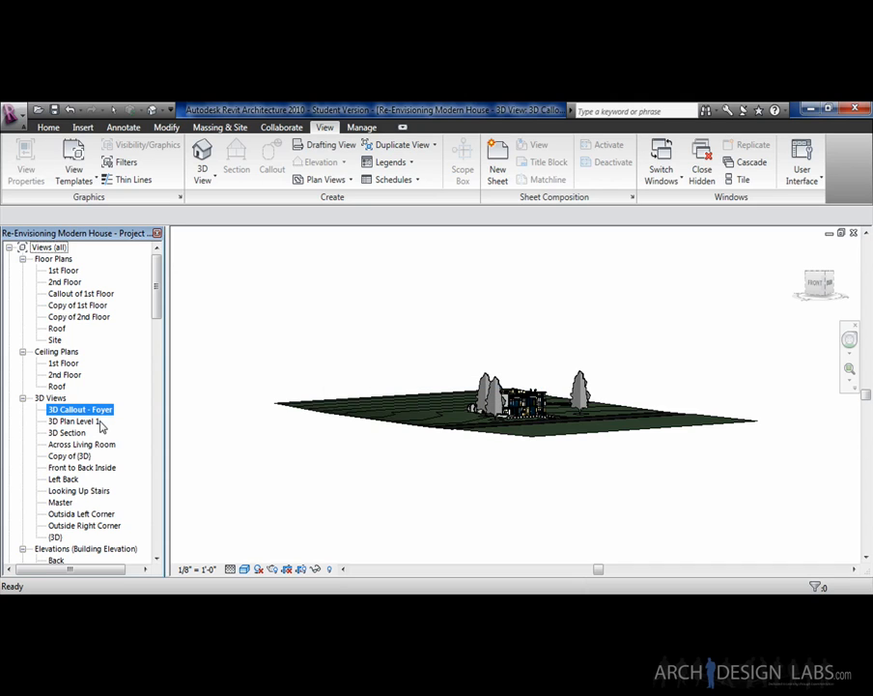
- Orient the 3D Callout - Foyer view to the Callout of 1st Floor floor plan
scroll(412, 367, up, 5)
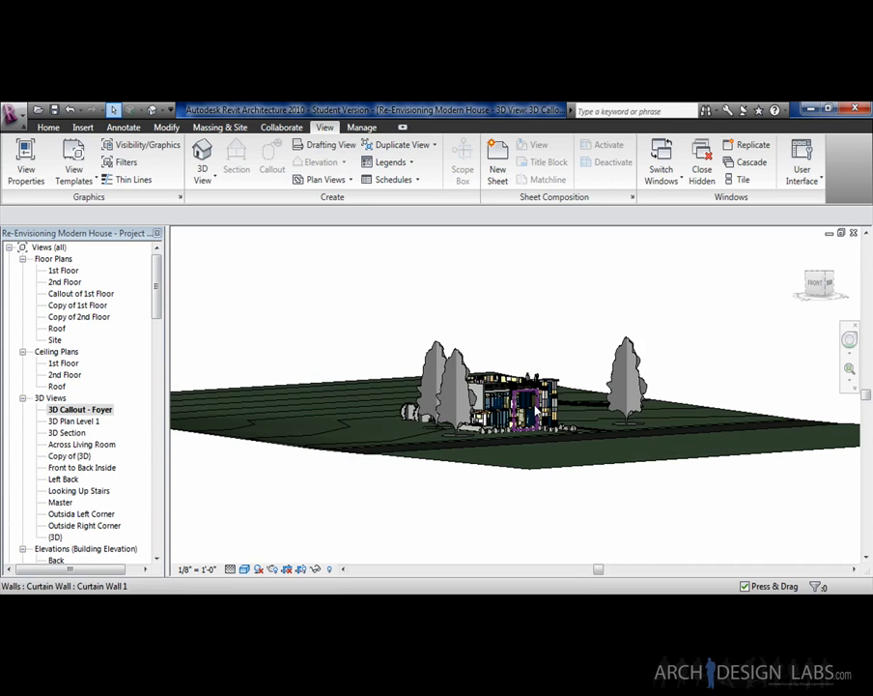
right_click(823, 283)
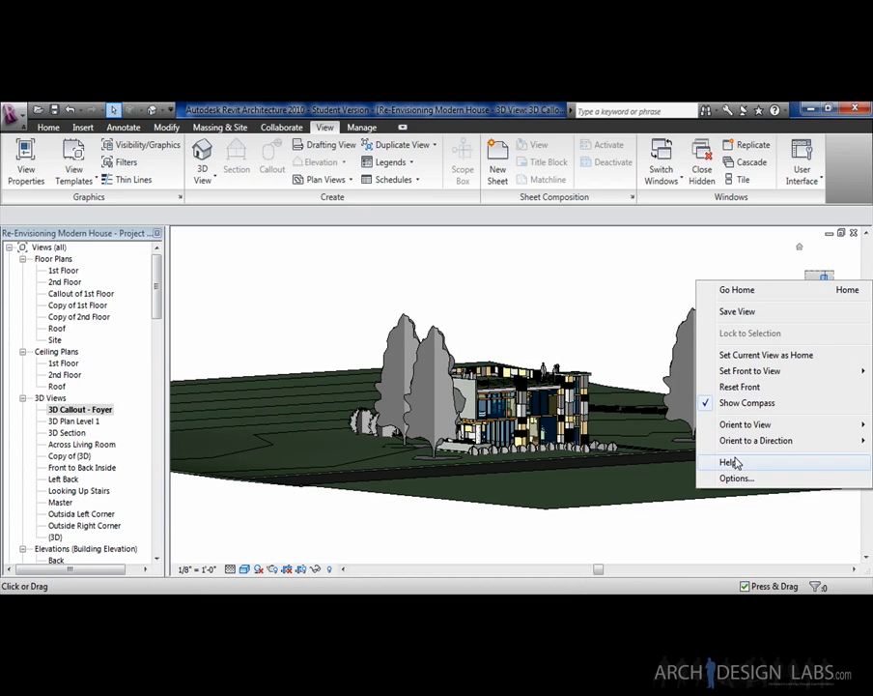
mouse_move(749, 427)
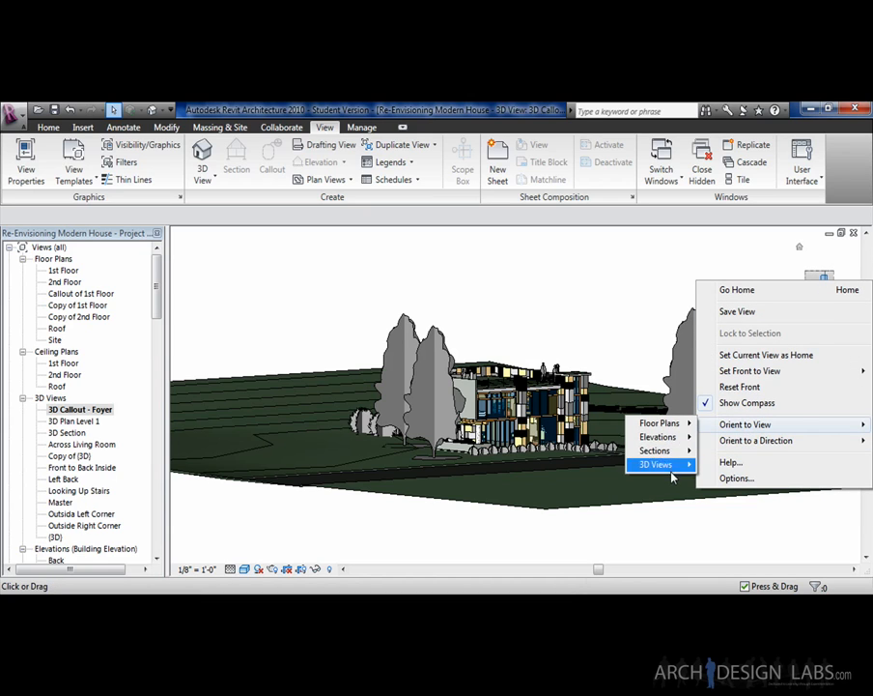
mouse_move(674, 426)
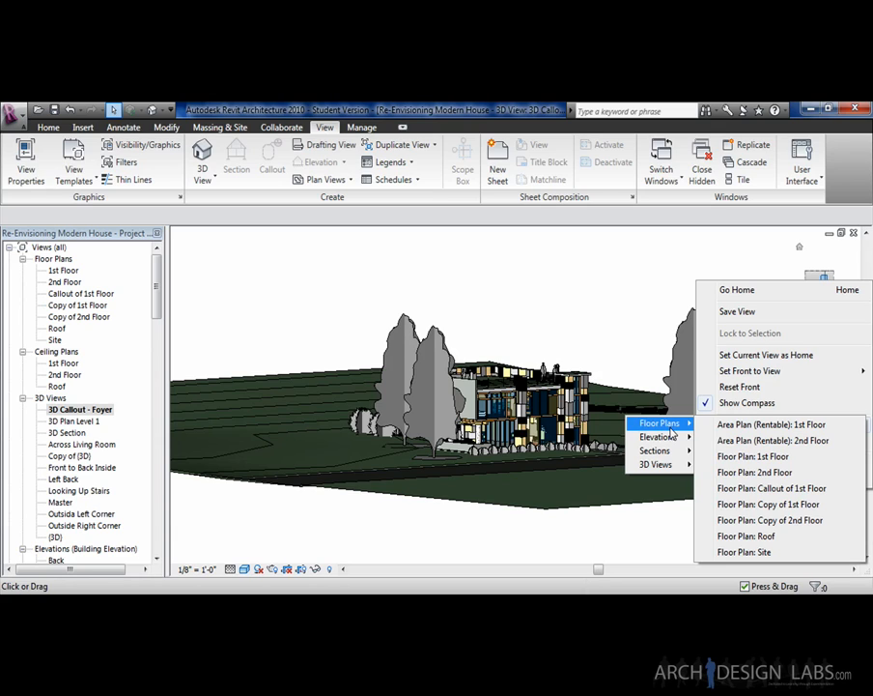
click(794, 493)
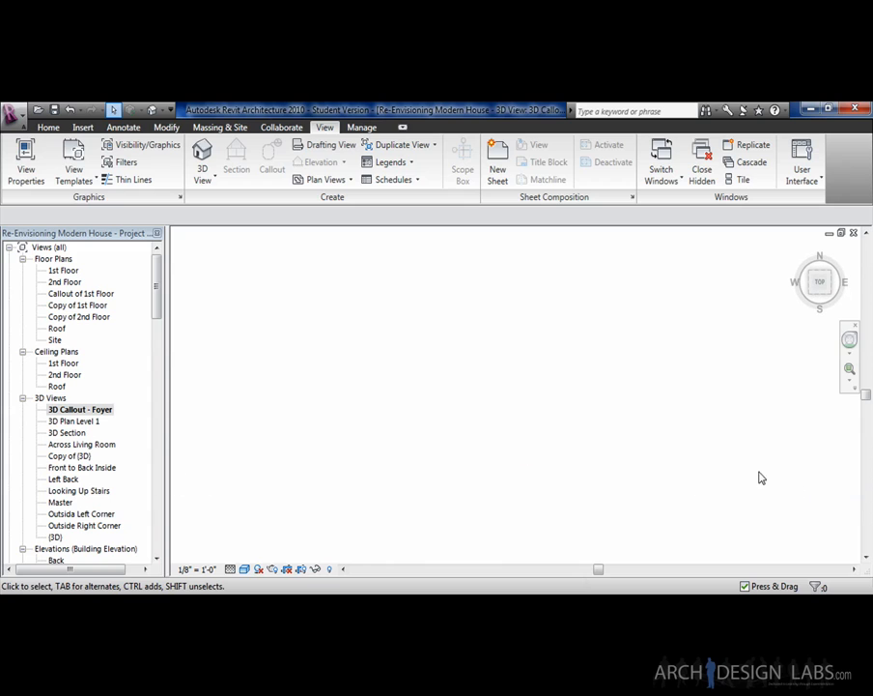
scroll(522, 392, up, 5)
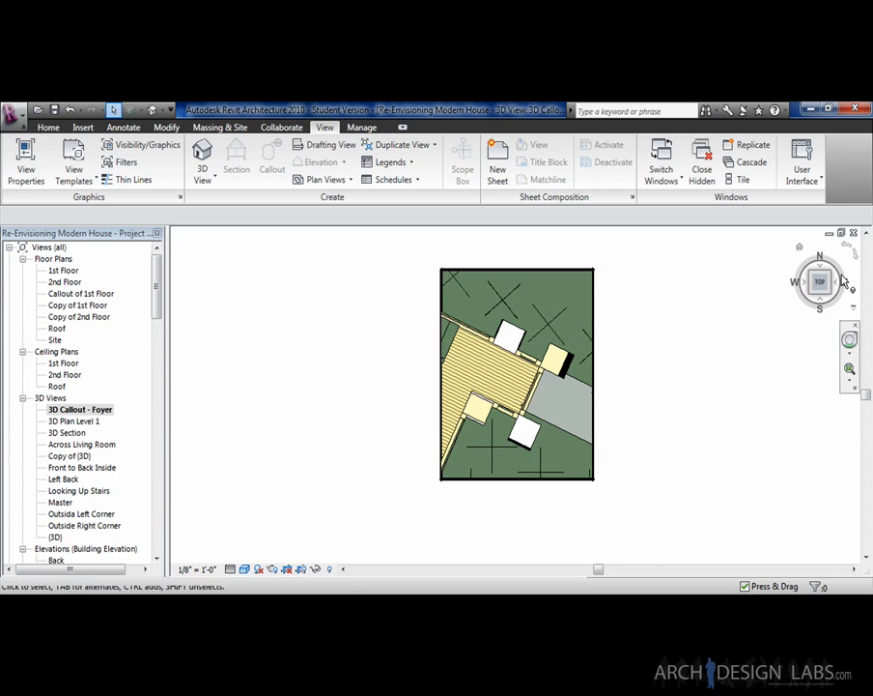
- Turn the 3D Callout - Foyer view to an angled corner view of the section-boxed entry
drag(818, 288, 811, 298)
click(811, 295)
middle_drag(253, 425, 538, 402)
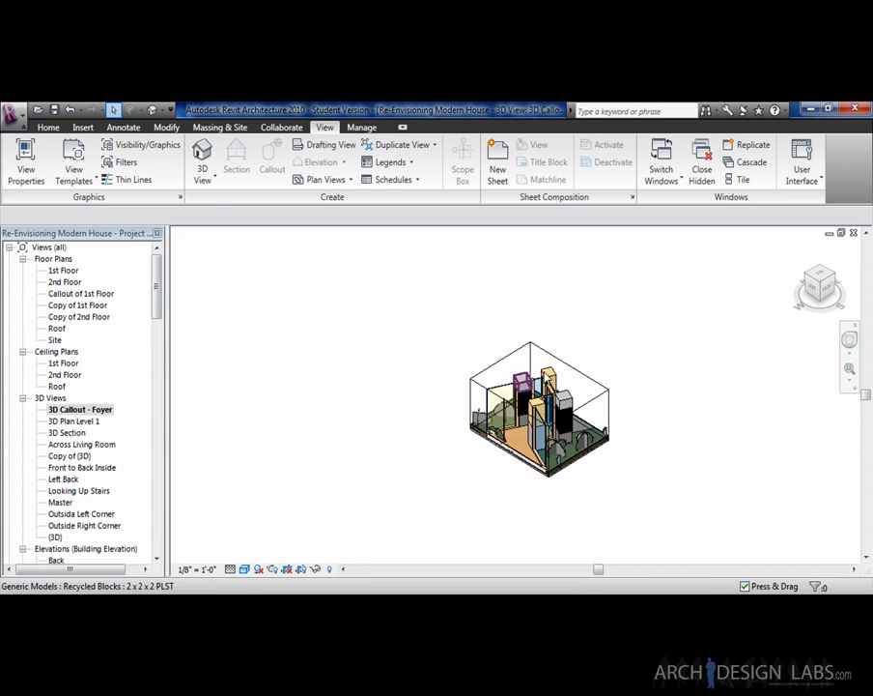
scroll(541, 401, up, 4)
scroll(503, 375, down, 2)
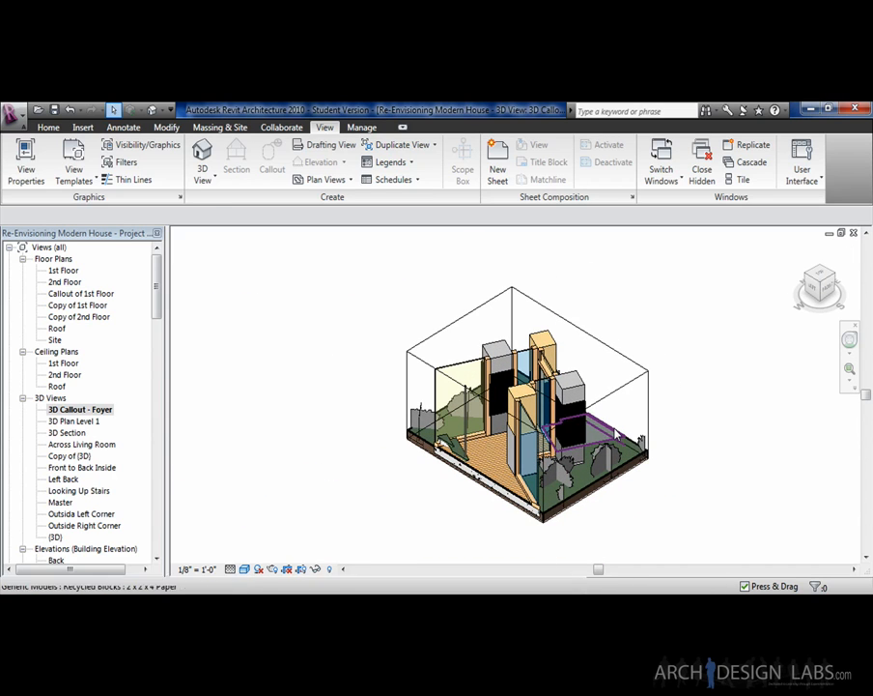
- Raise the top of the foyer's section box above the upper roof to include the full building height
click(646, 379)
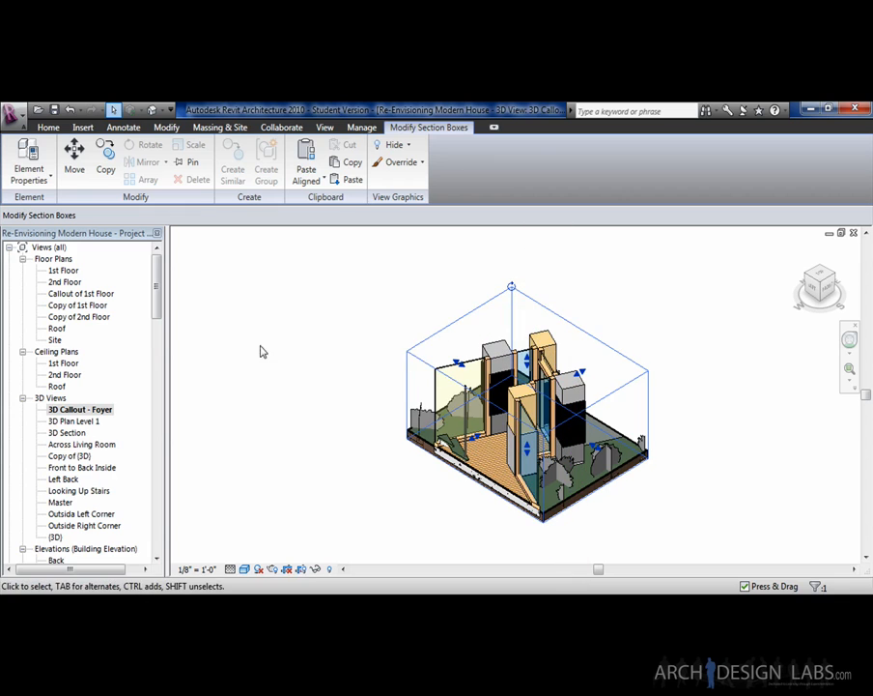
drag(527, 359, 526, 234)
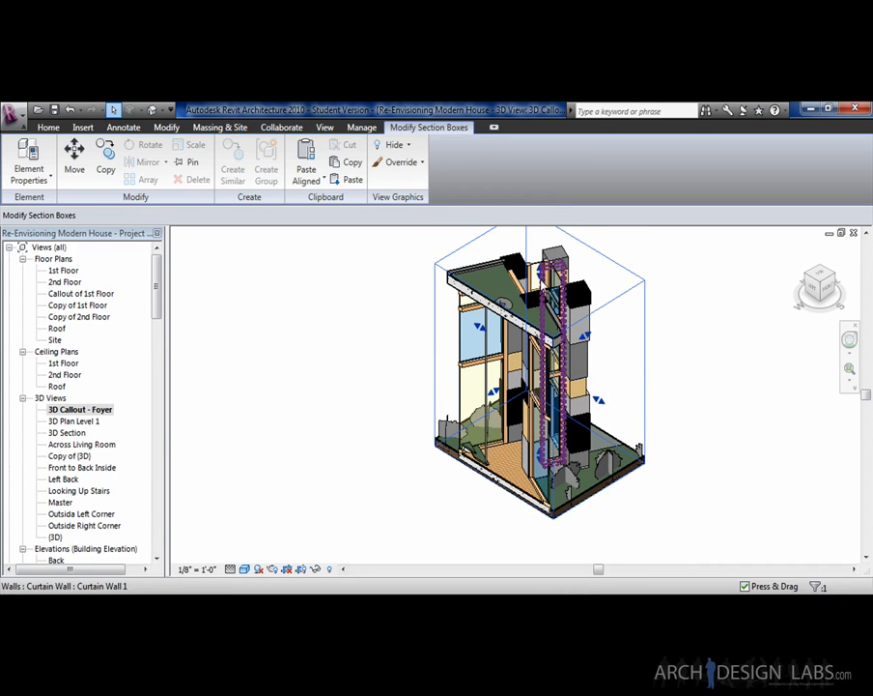
click(553, 280)
click(668, 266)
click(609, 263)
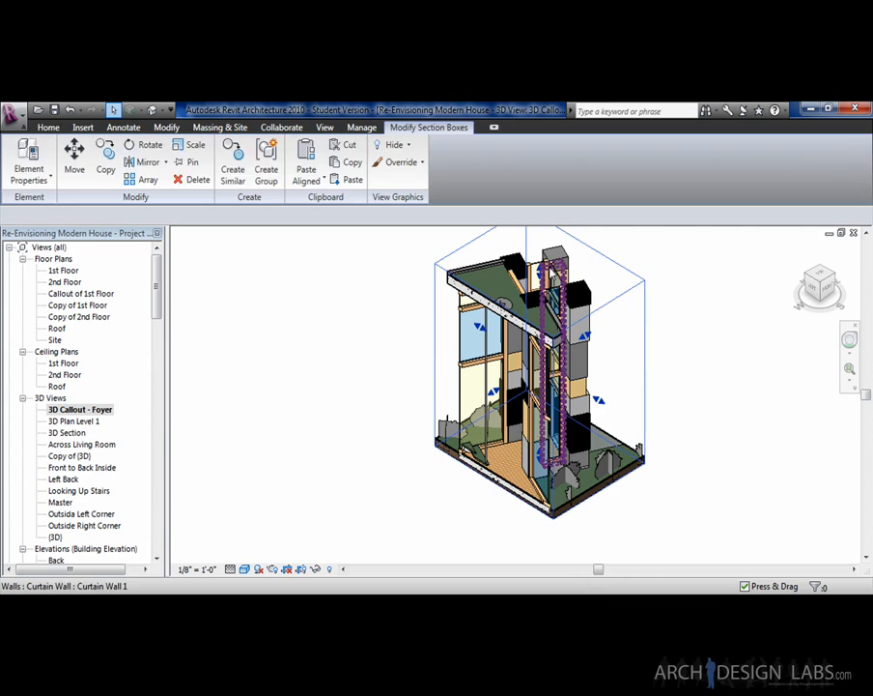
scroll(754, 379, down, 2)
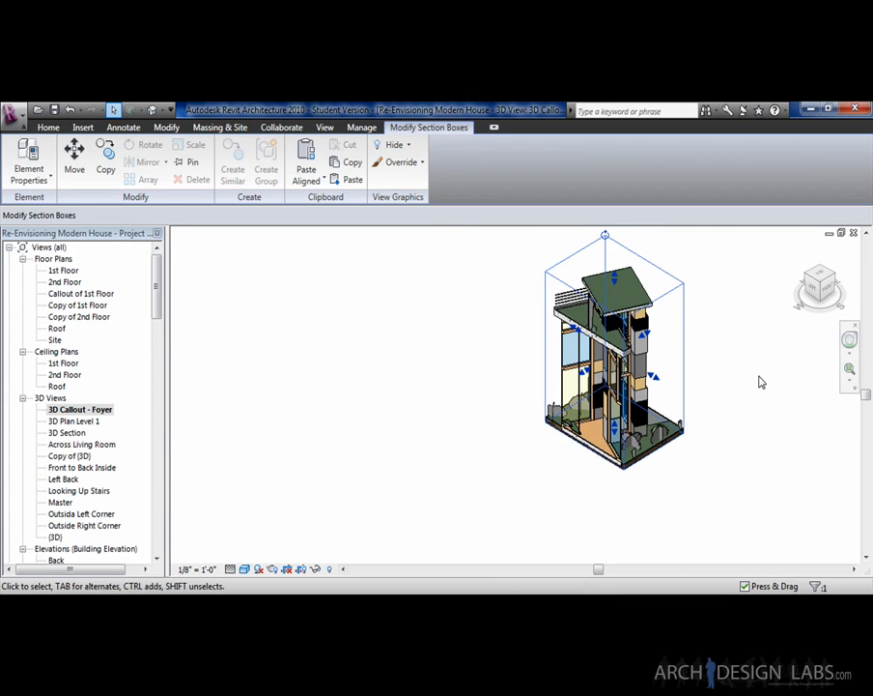
drag(619, 235, 620, 228)
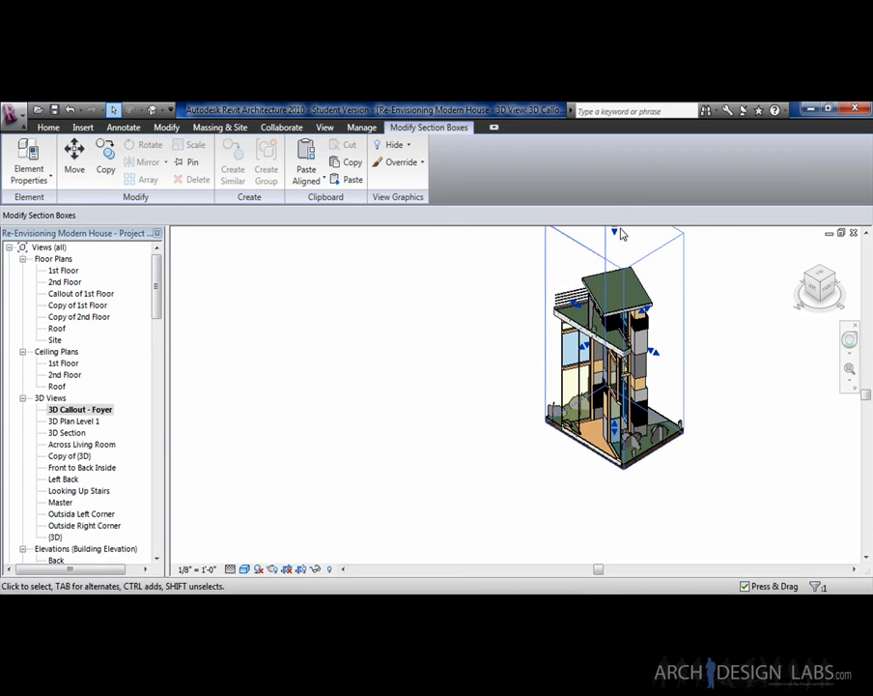
- Extend the side of the section box into the living room and orbit to an angled view of the foyer interior
scroll(509, 425, down, 1)
scroll(605, 300, up, 1)
shift+middle_drag(603, 300, 702, 486)
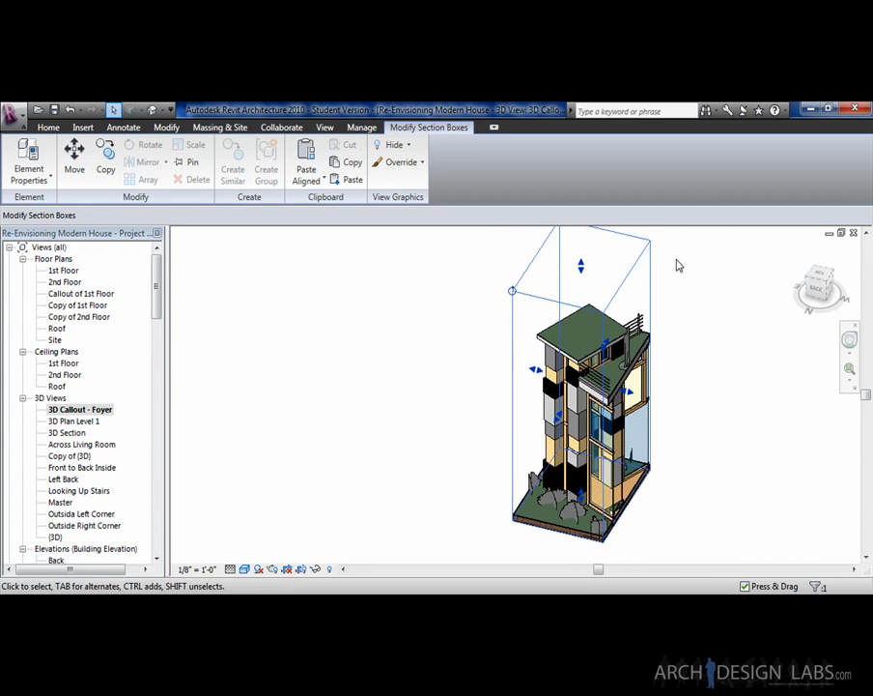
drag(627, 392, 677, 396)
shift+middle_drag(758, 458, 677, 425)
shift+middle_drag(564, 458, 351, 434)
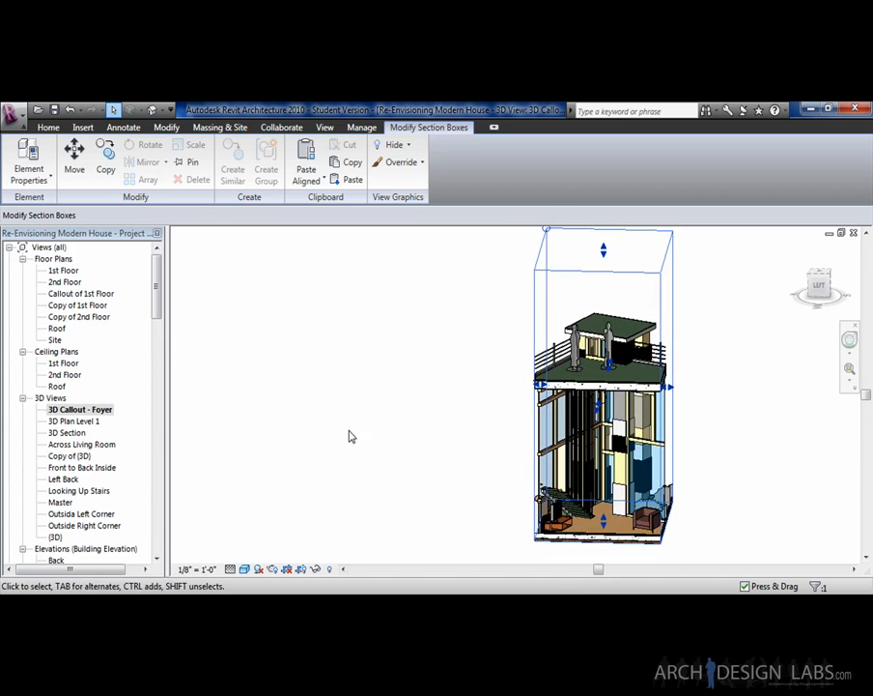
shift+middle_drag(750, 500, 645, 498)
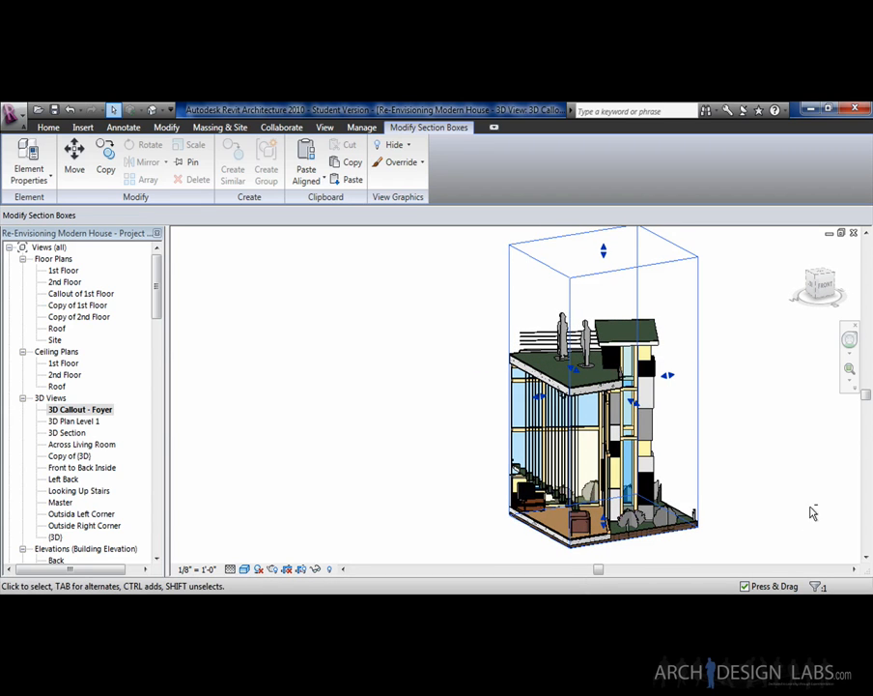
mouse_move(438, 515)
shift+middle_down()
mouse_move(723, 496)
mouse_move(436, 501)
shift+middle_up()
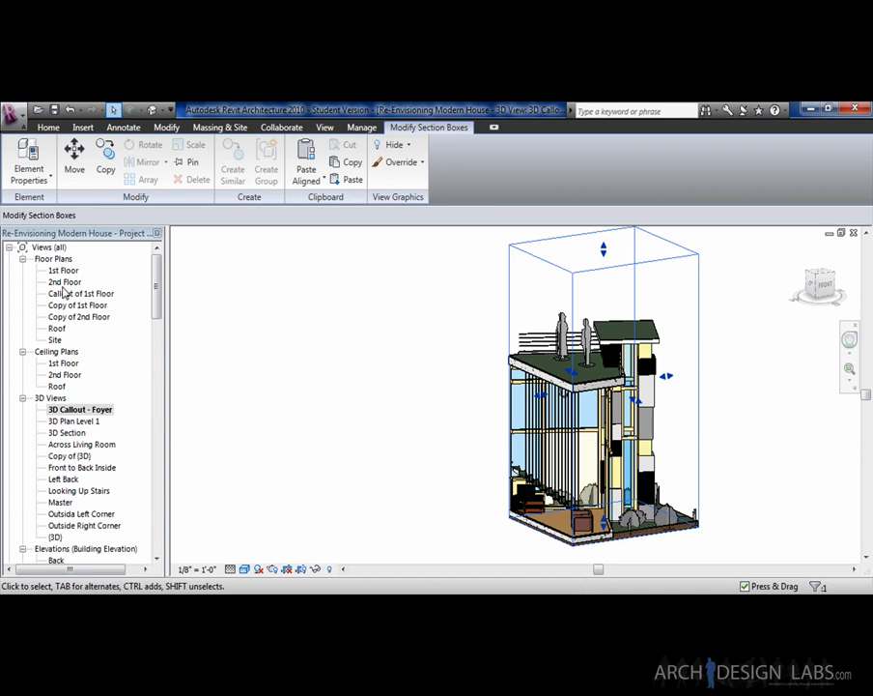
- Open the Site floor plan
double_click(54, 340)
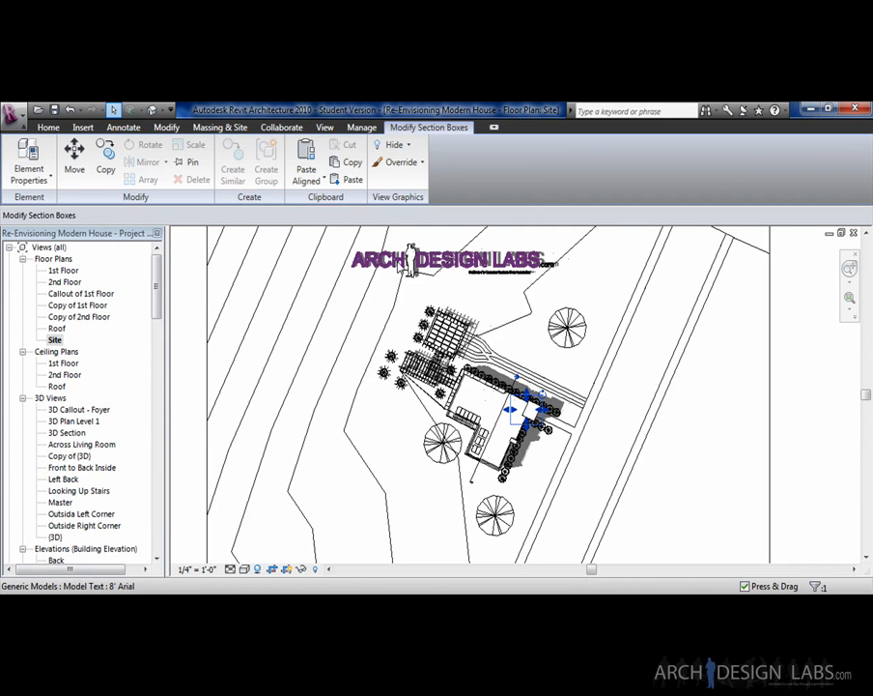